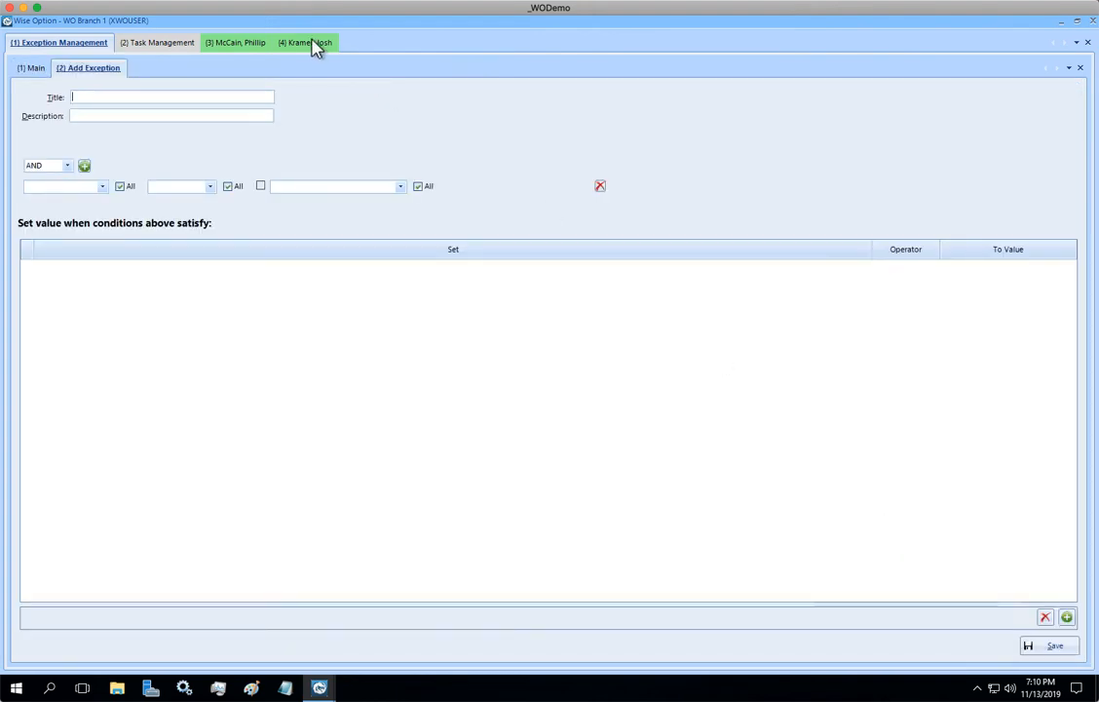
Step: Browse the customer records for the customer who gets the lab discount, and view the task list
{"action": "left_click", "coordinate": [312, 44]}
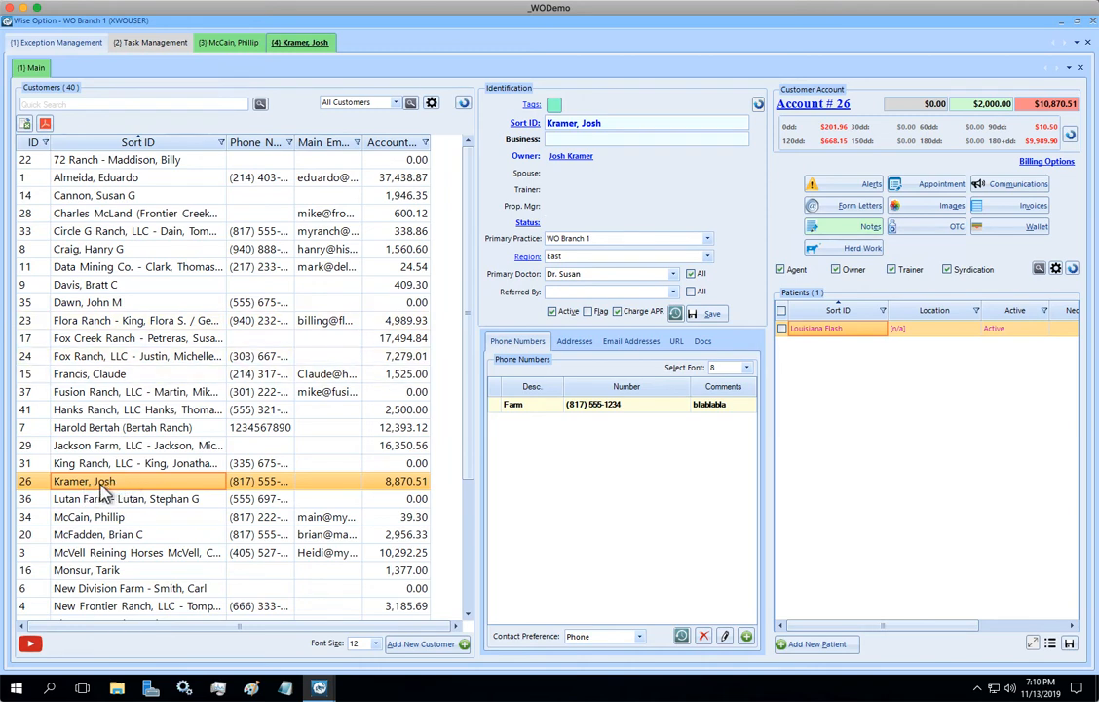
{"action": "left_click", "coordinate": [121, 570]}
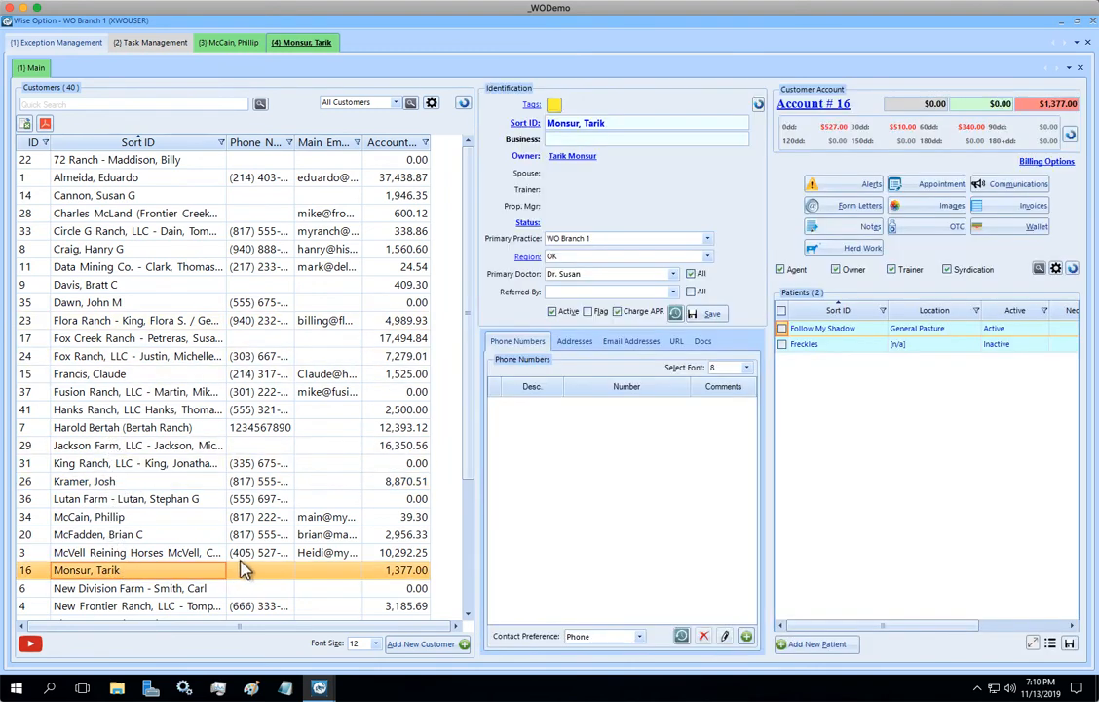
{"action": "left_click", "coordinate": [143, 534]}
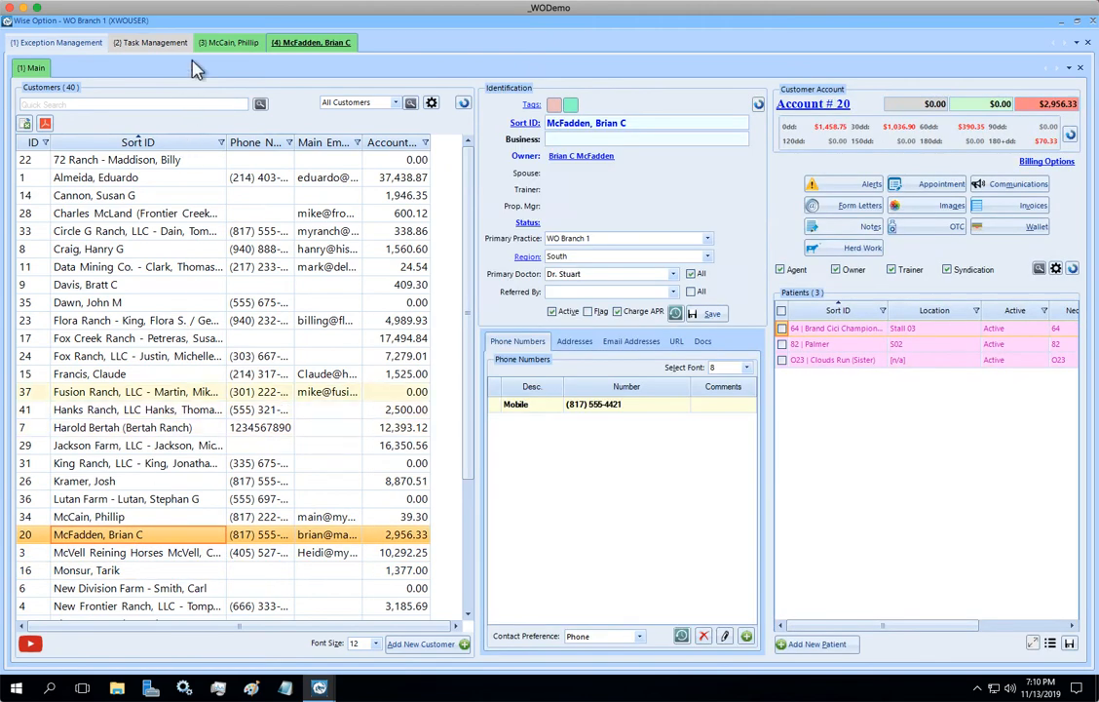
{"action": "left_click", "coordinate": [142, 45]}
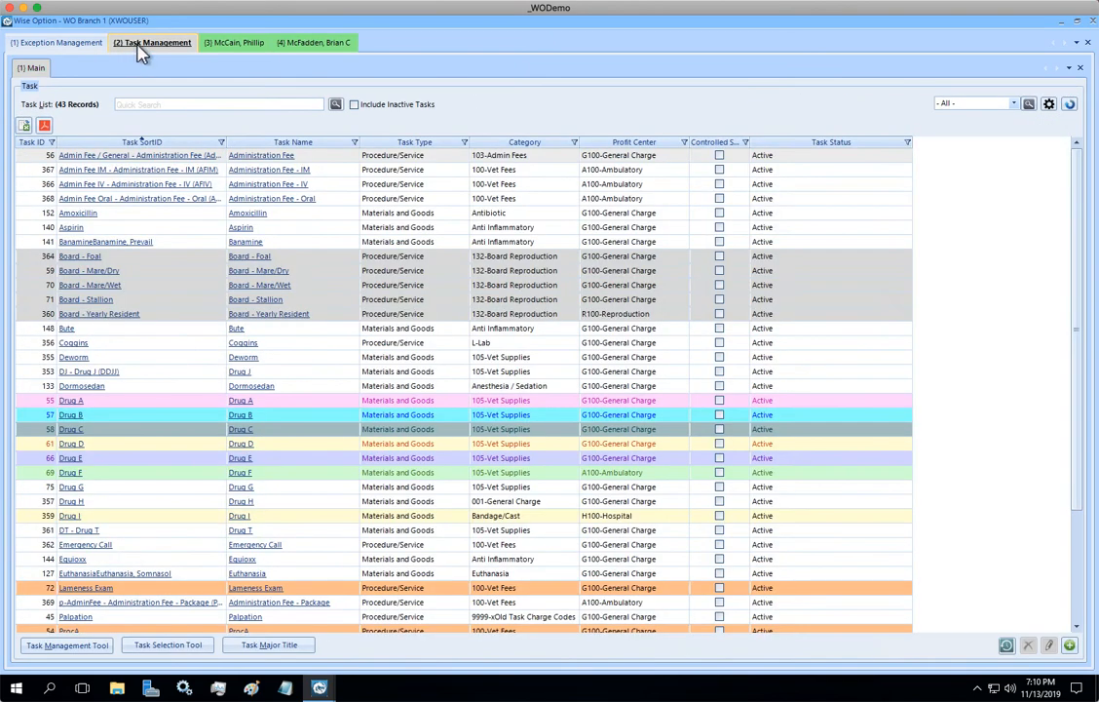
Step: Title the exception "Example 2" with the customer's first name and "20% off on Lab", and add a condition that Customer equals that customer
{"action": "left_click", "coordinate": [74, 43]}
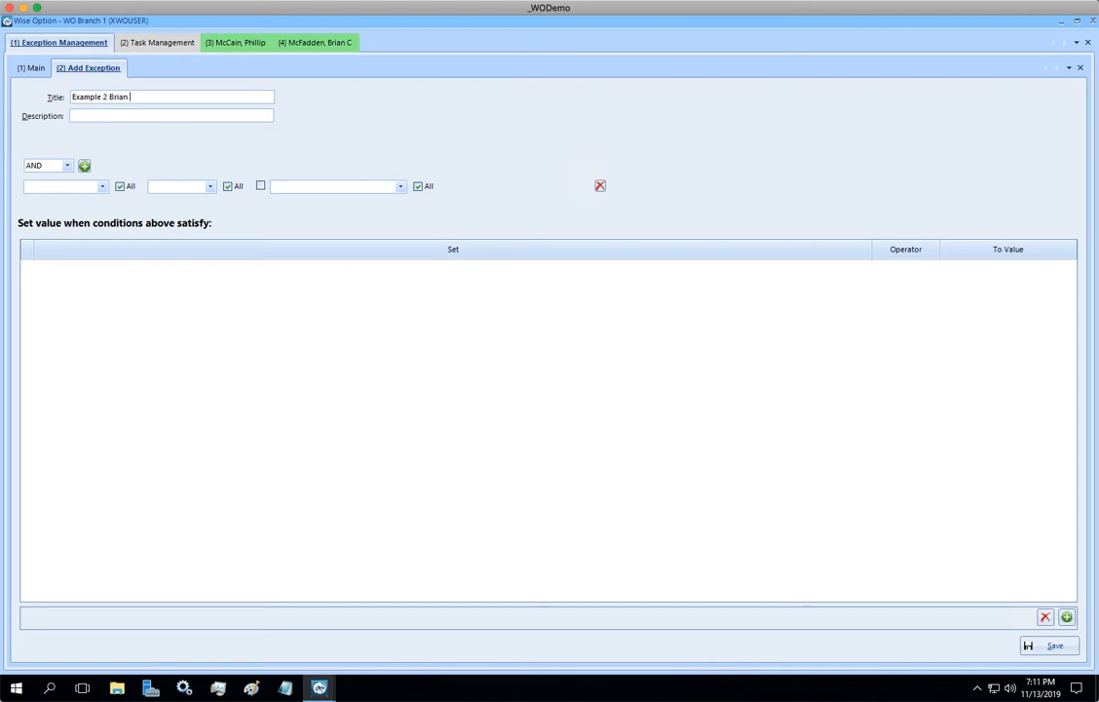
{"action": "type", "text": "20% off on Lab"}
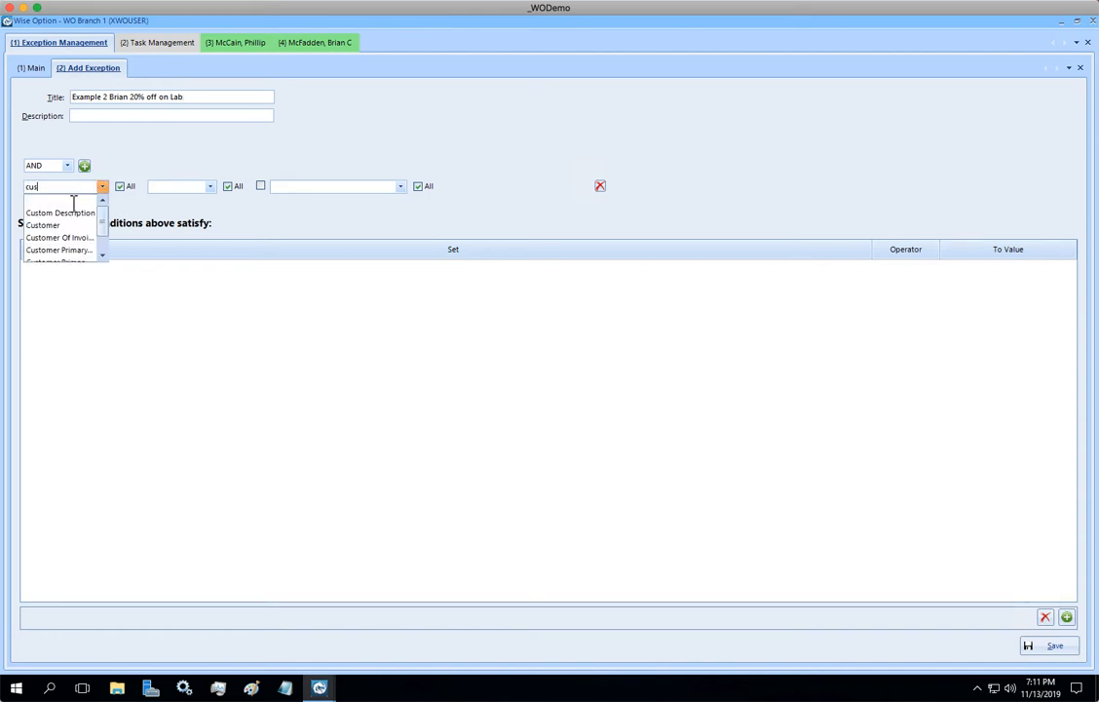
{"action": "left_click", "coordinate": [54, 225]}
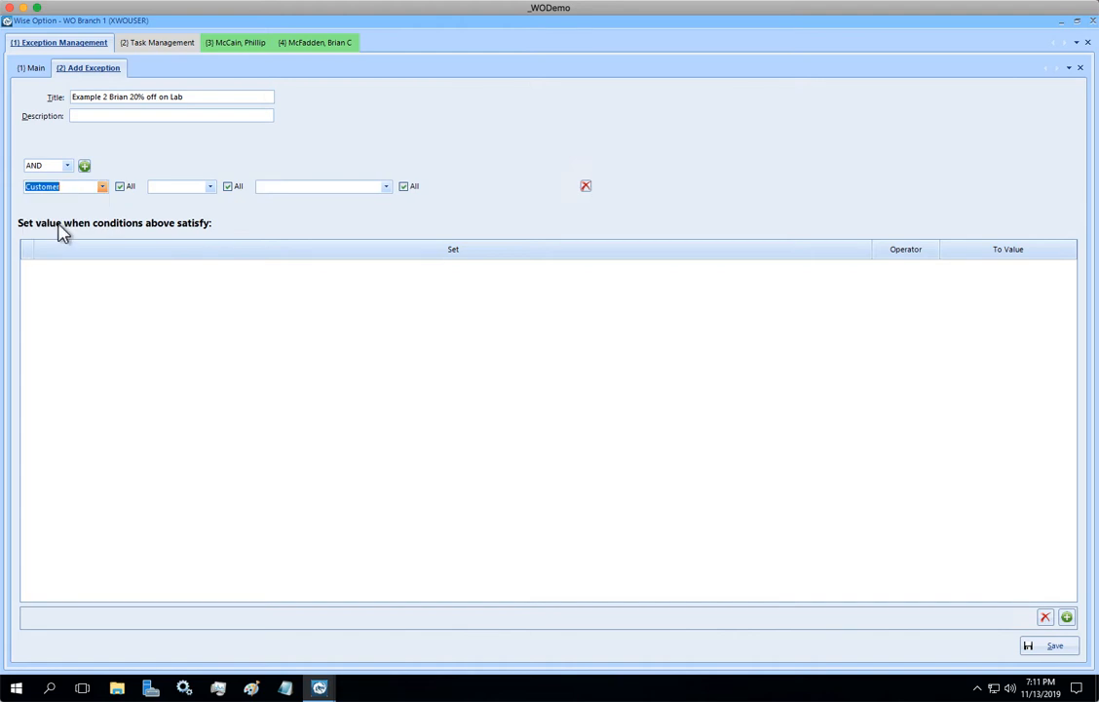
{"action": "left_click", "coordinate": [210, 186]}
{"action": "left_click", "coordinate": [155, 232]}
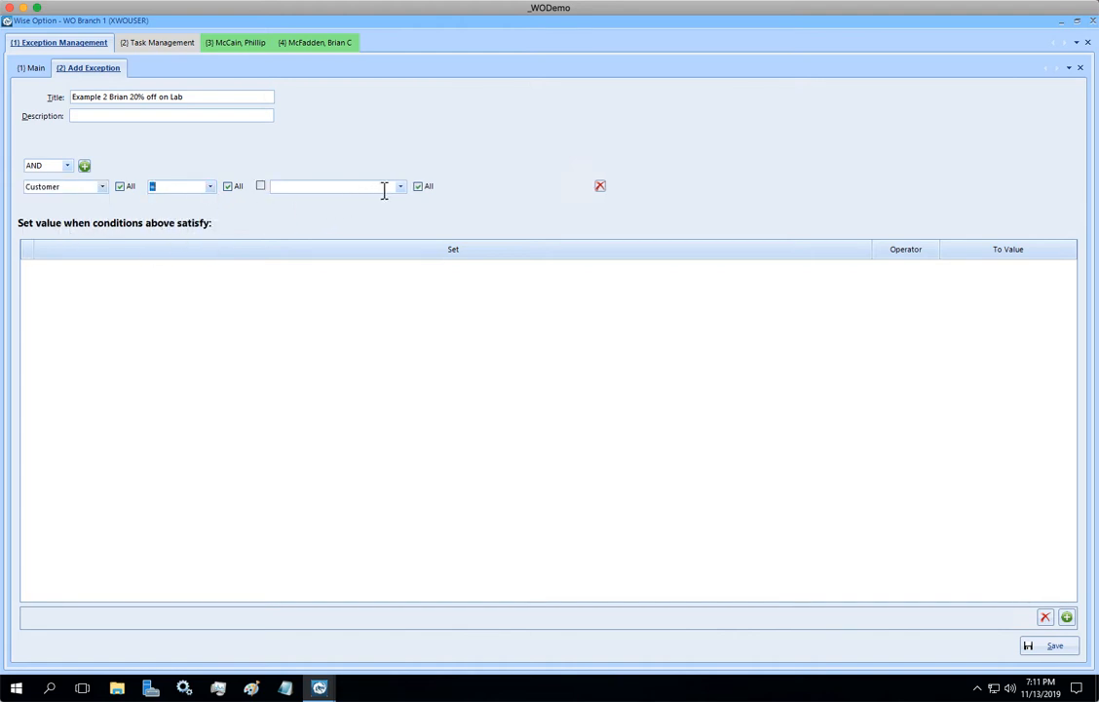
{"action": "left_click", "coordinate": [378, 188]}
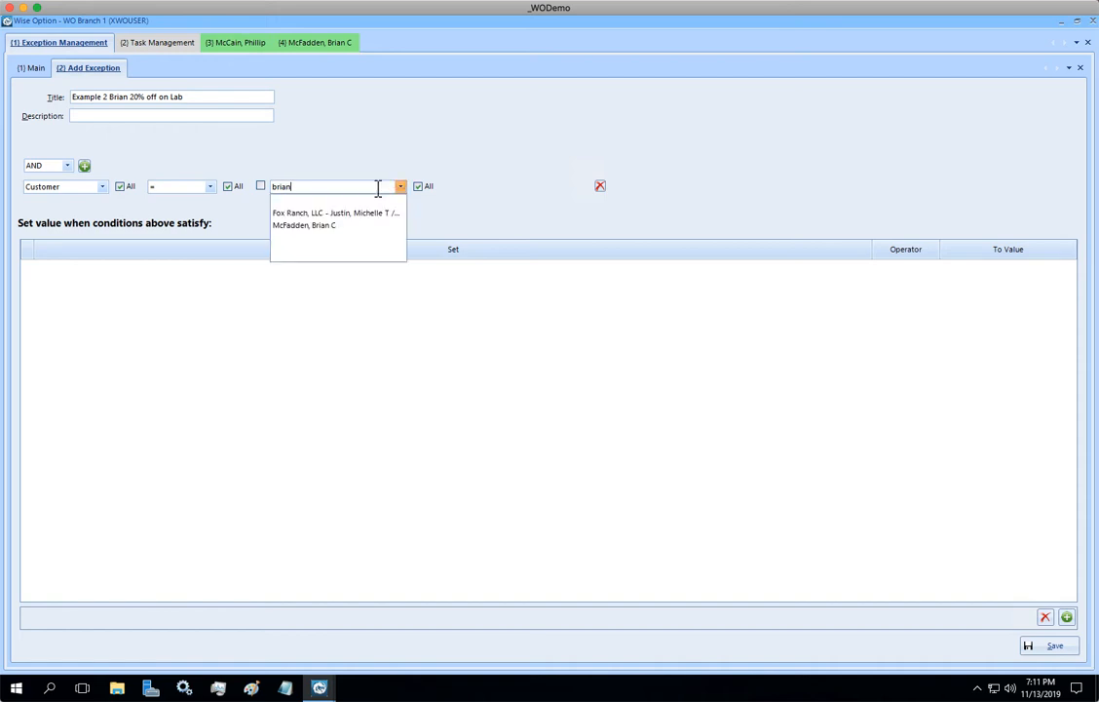
{"action": "left_click", "coordinate": [285, 228]}
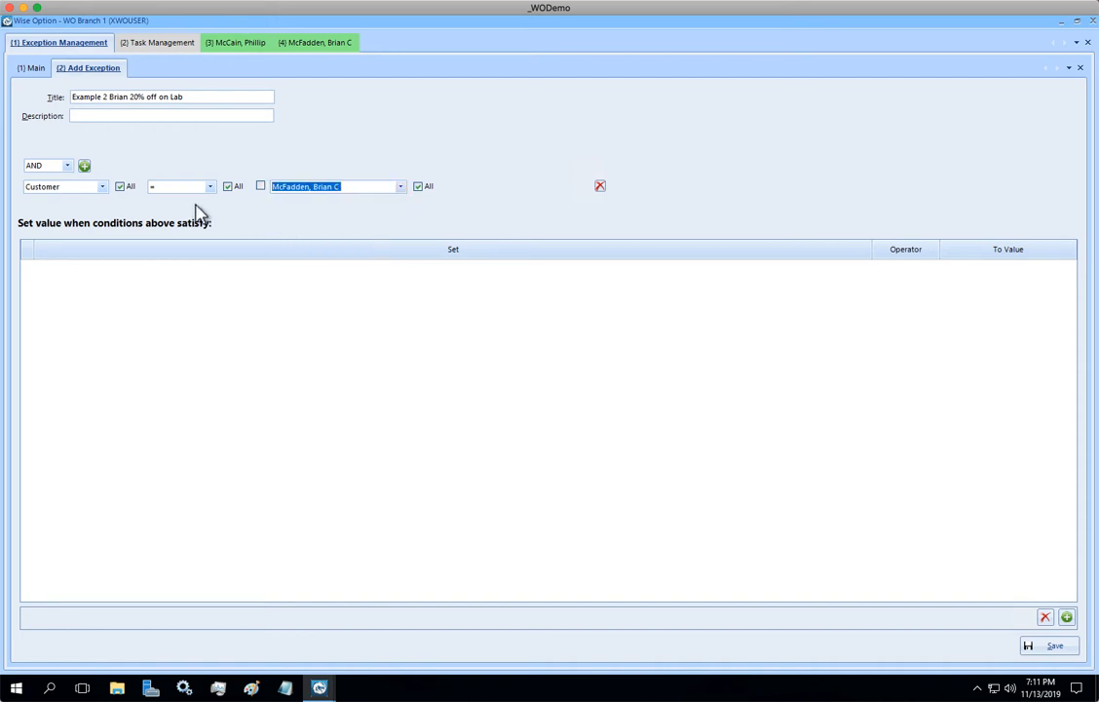
Step: Add a second AND condition requiring Task Category to equal L-Lab
{"action": "left_click", "coordinate": [84, 166]}
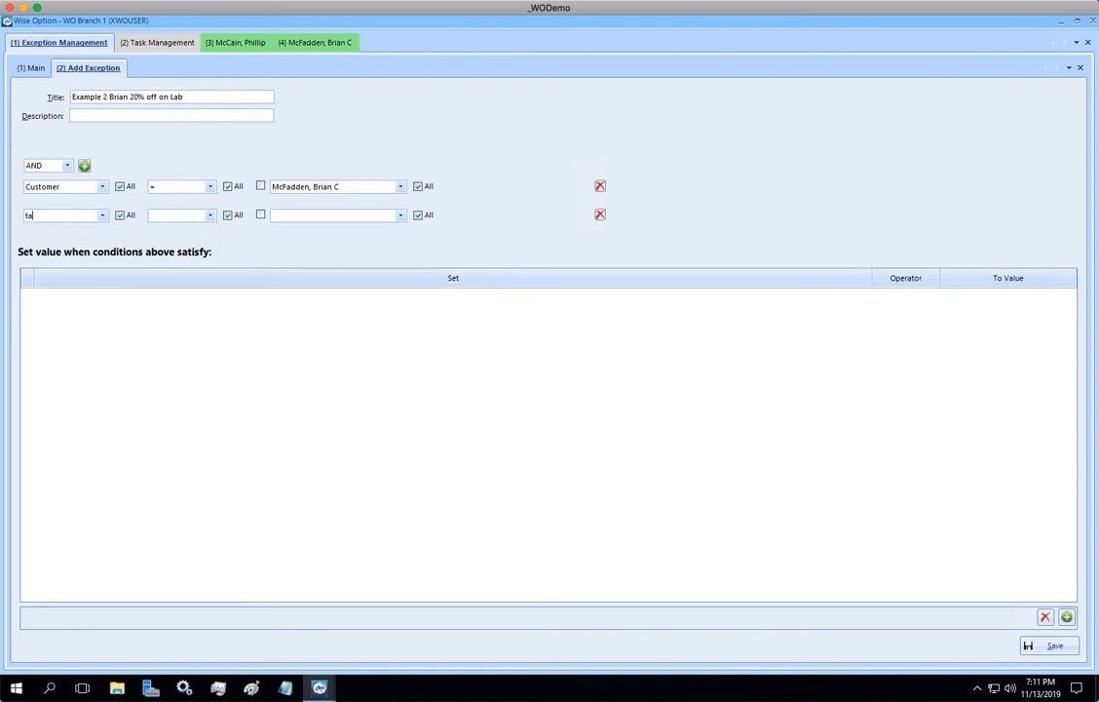
{"action": "left_click", "coordinate": [53, 255]}
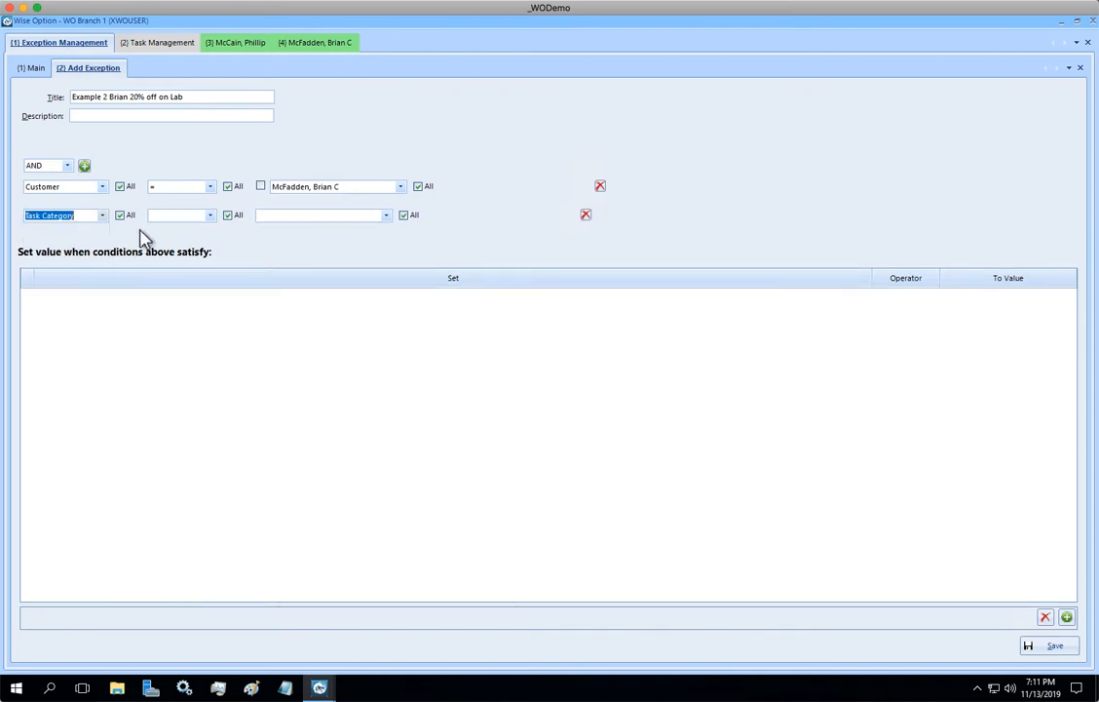
{"action": "left_click", "coordinate": [210, 215]}
{"action": "left_click", "coordinate": [151, 245]}
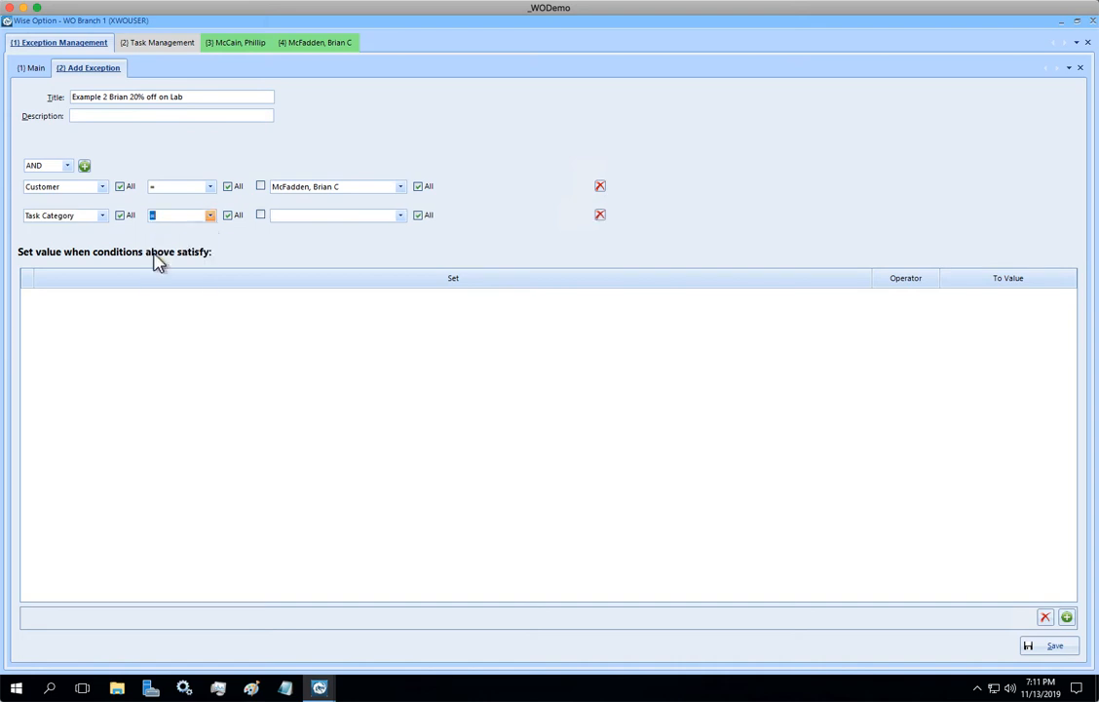
{"action": "left_click", "coordinate": [338, 217]}
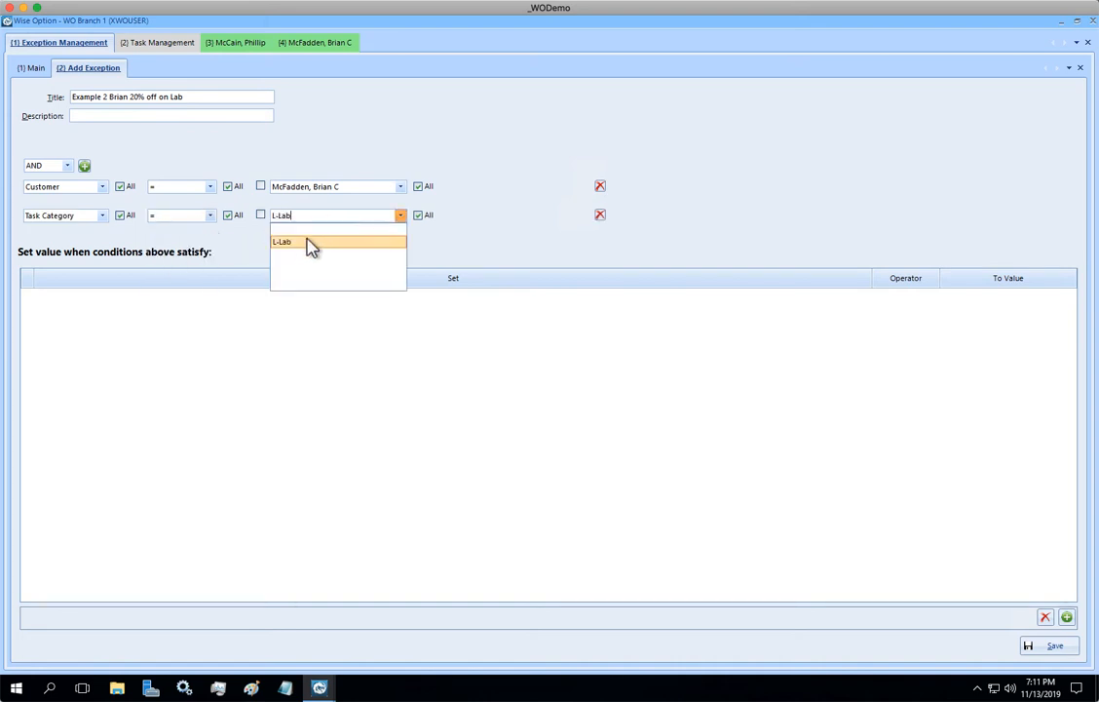
{"action": "left_click", "coordinate": [301, 244]}
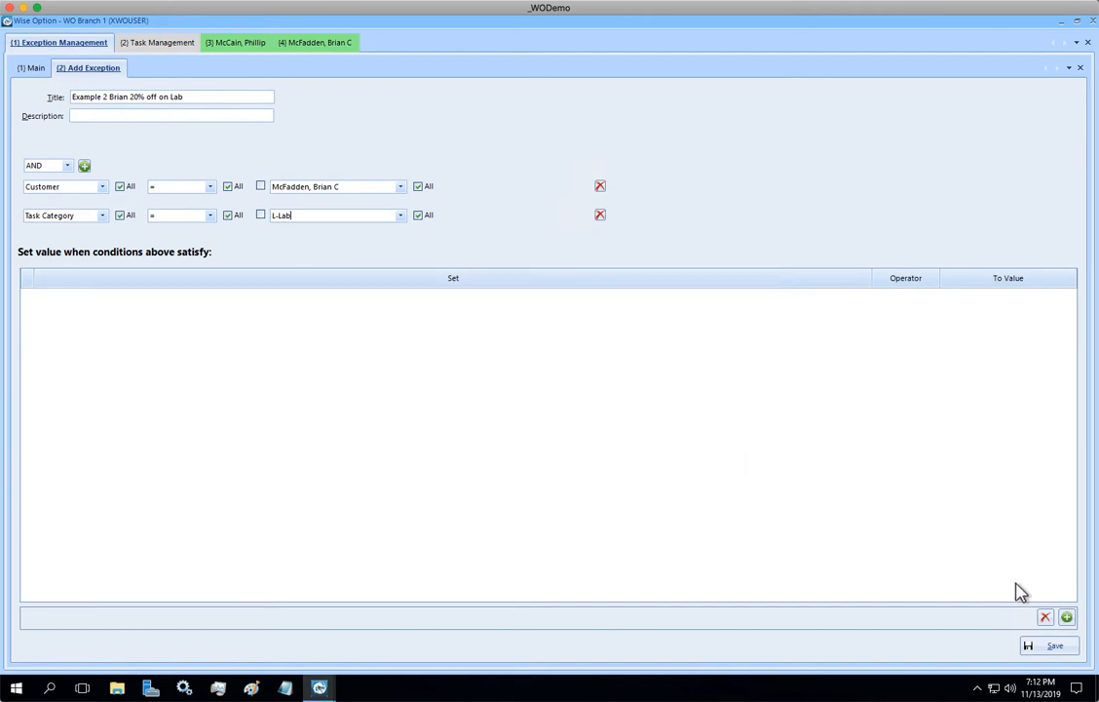
Step: Add a rule that sets Price with operator Minus (in %) to 20, and save the exception
{"action": "left_click", "coordinate": [1067, 617]}
{"action": "left_click", "coordinate": [863, 296]}
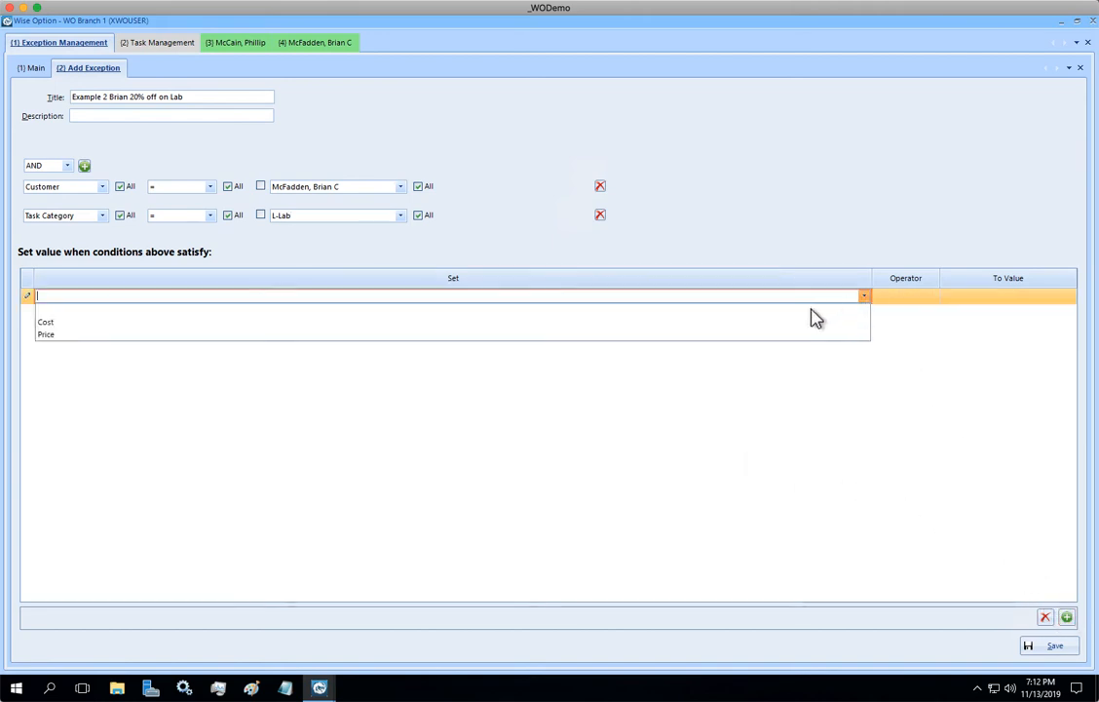
{"action": "left_click", "coordinate": [659, 334]}
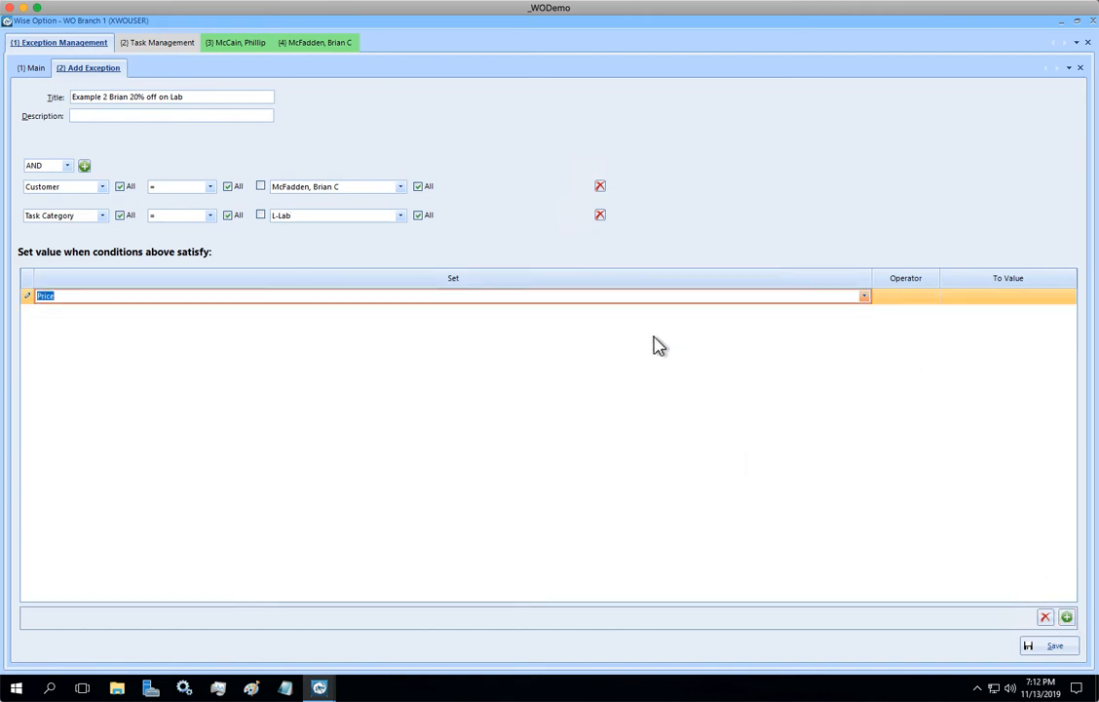
{"action": "left_click", "coordinate": [922, 299]}
{"action": "left_click", "coordinate": [930, 298]}
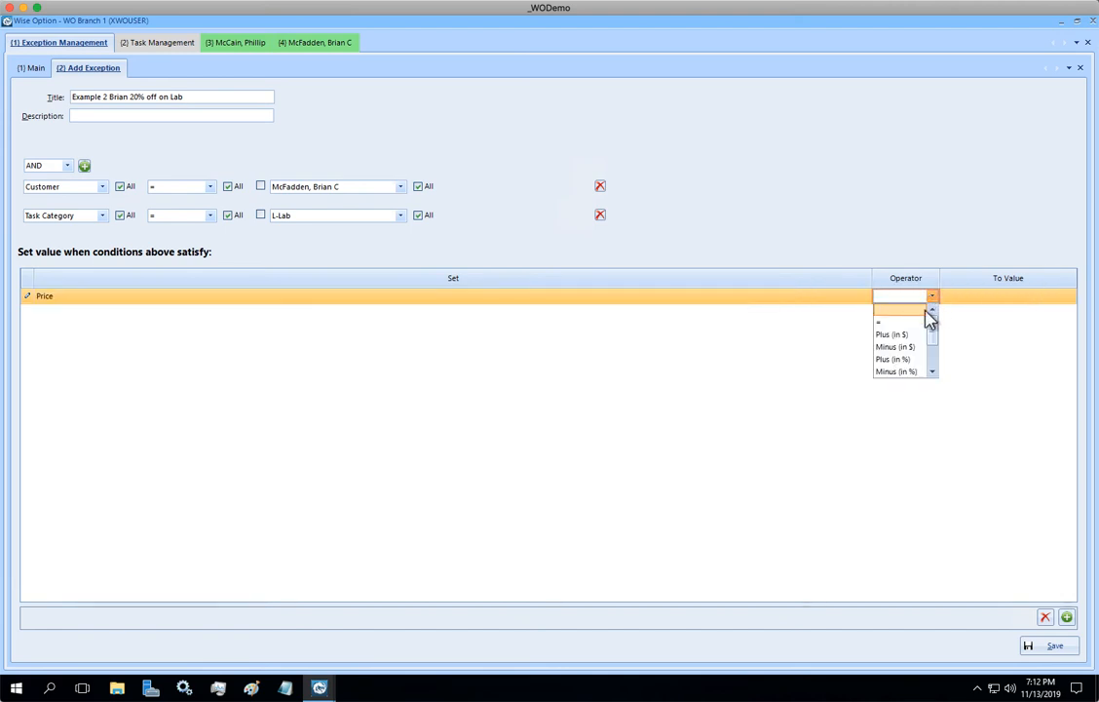
{"action": "left_click", "coordinate": [892, 372]}
{"action": "left_click", "coordinate": [1010, 298]}
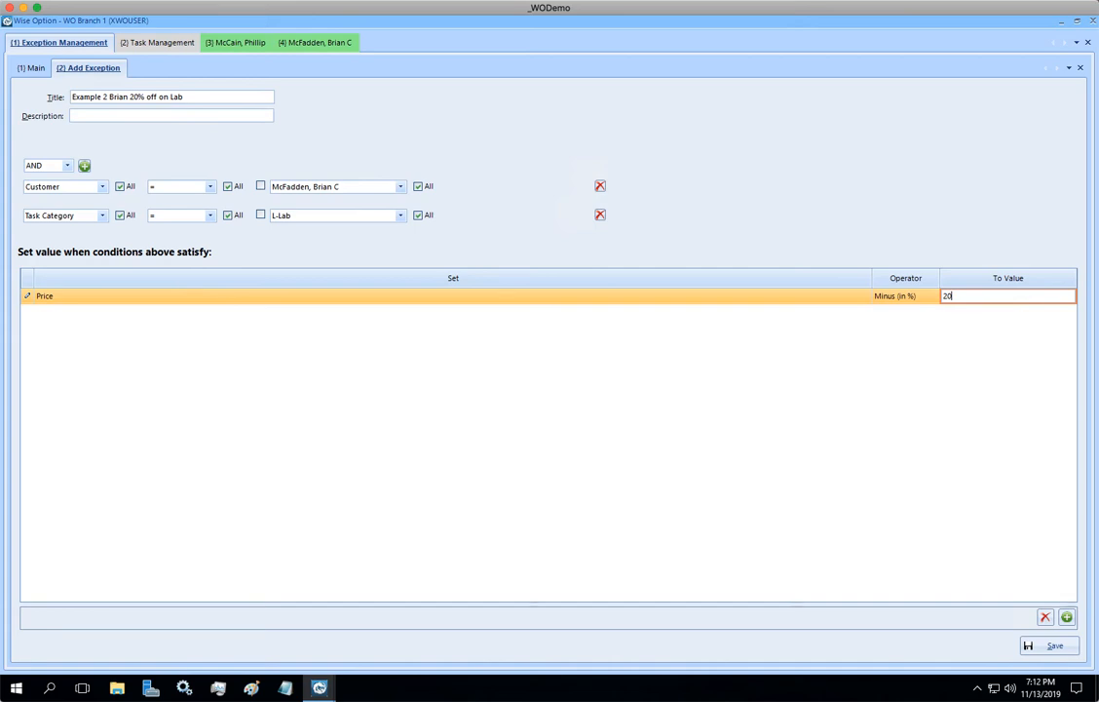
{"action": "key", "text": "Return"}
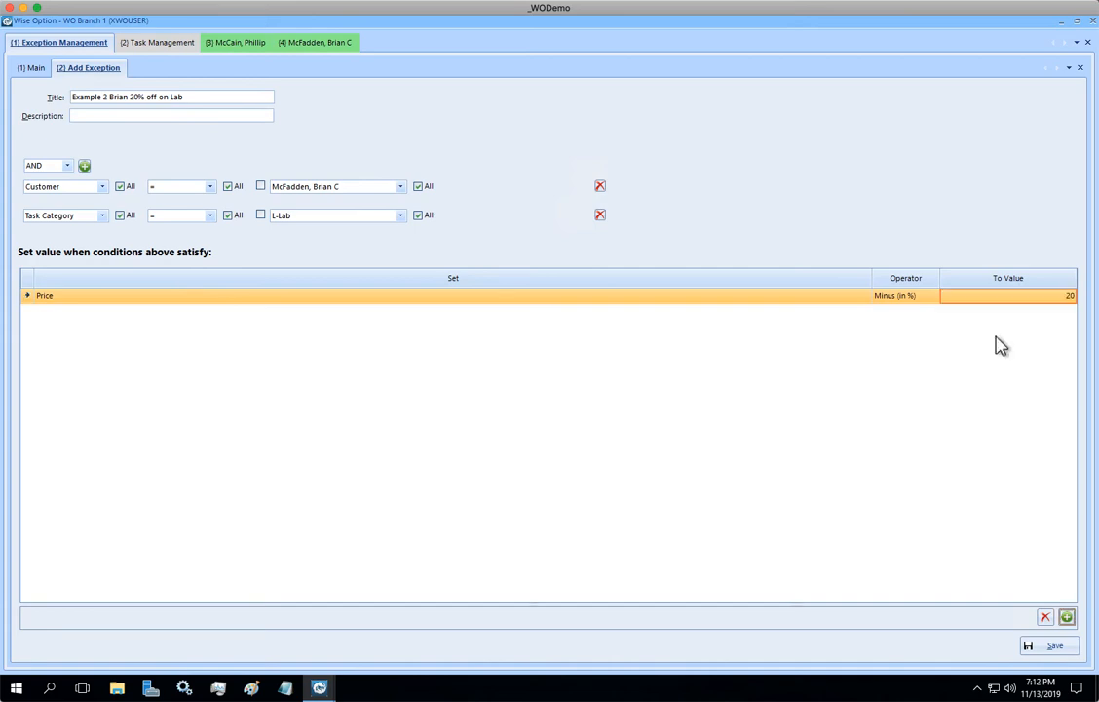
{"action": "left_click", "coordinate": [1039, 641]}
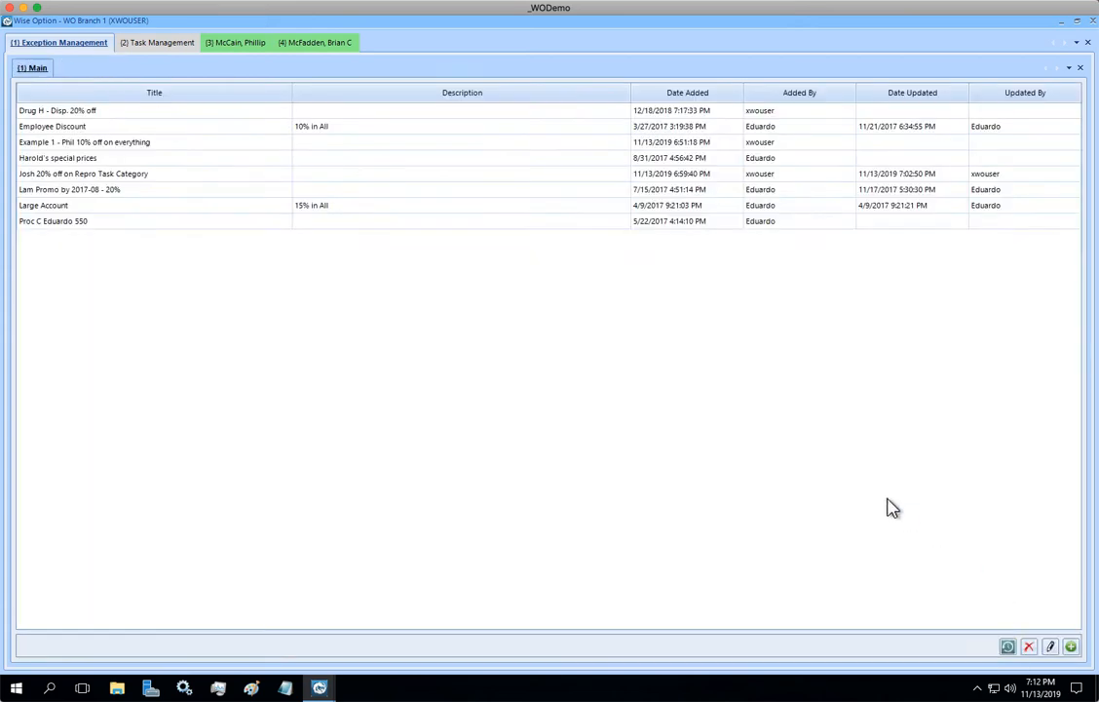
Step: Open the patient records of Desire for Glory (DeeDee) and Jet Stream from their owners' customer records
{"action": "left_click", "coordinate": [246, 45]}
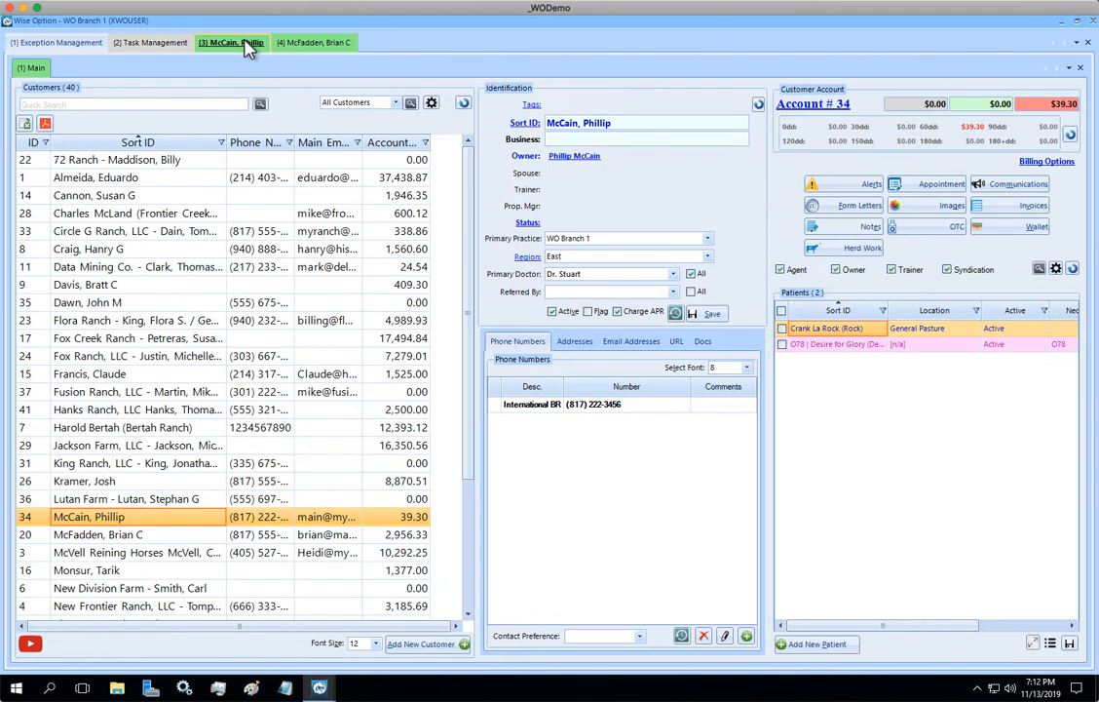
{"action": "double_click", "coordinate": [819, 344]}
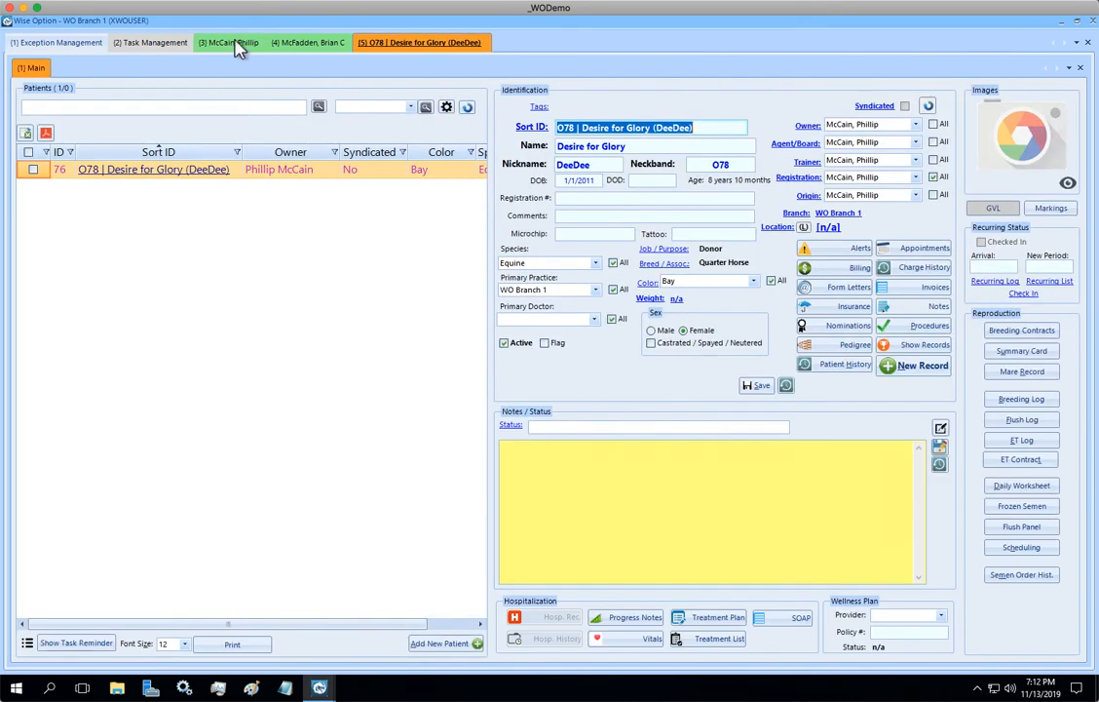
{"action": "left_click", "coordinate": [235, 44]}
{"action": "left_click", "coordinate": [114, 289]}
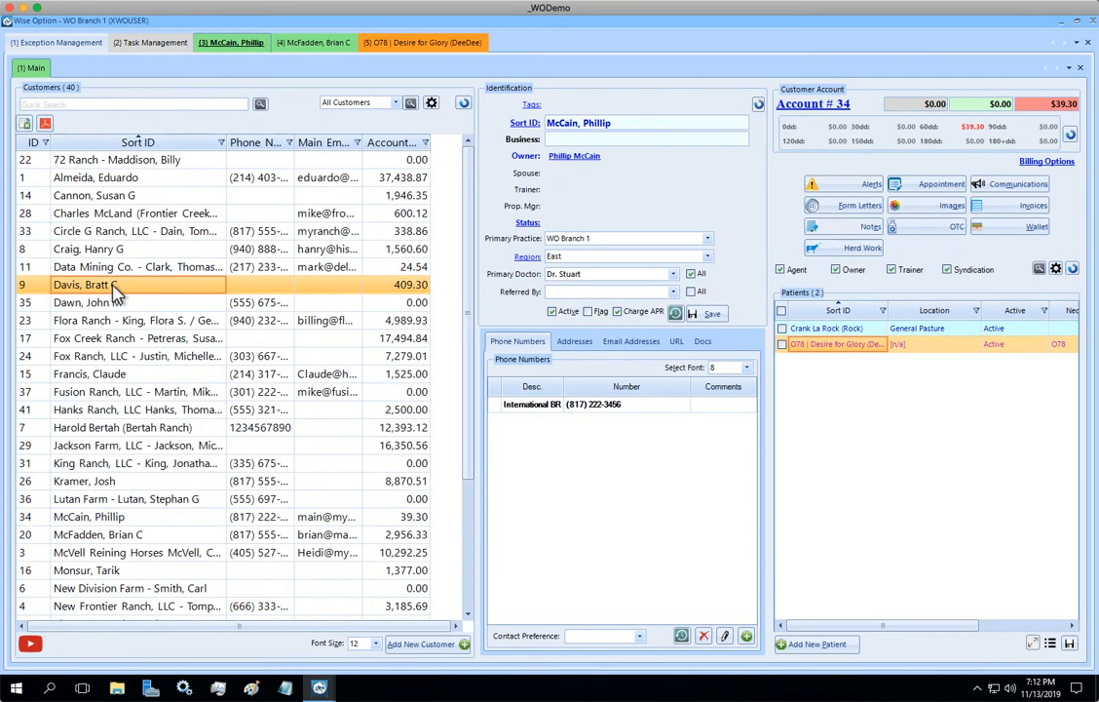
{"action": "left_click", "coordinate": [139, 376]}
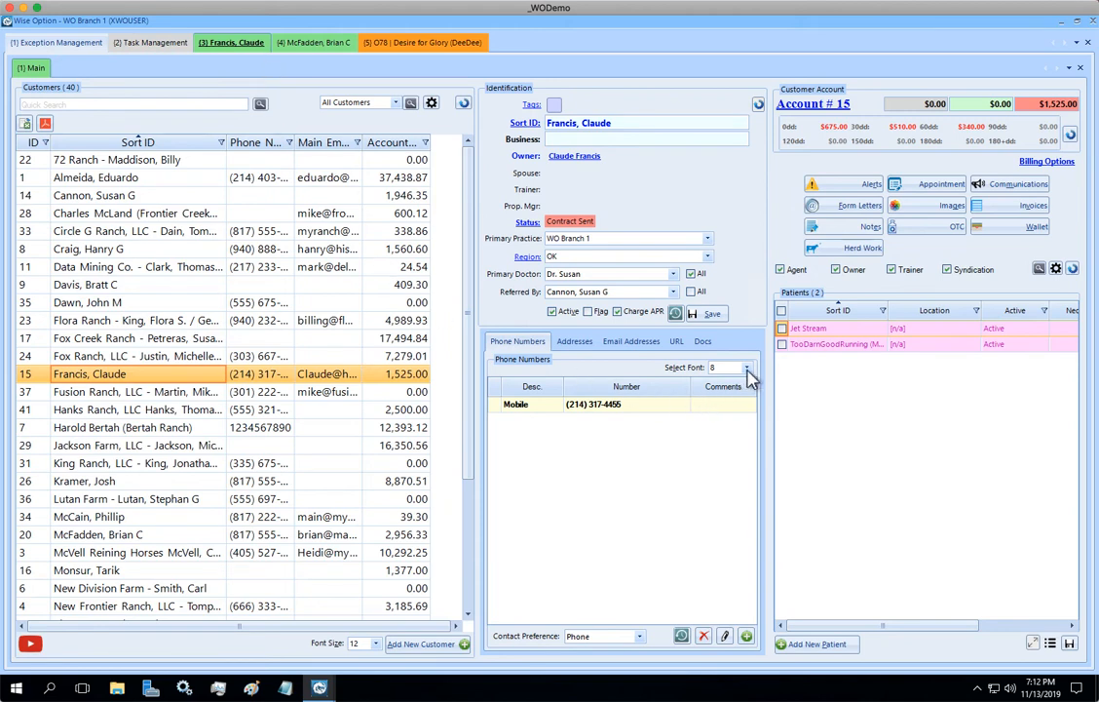
{"action": "double_click", "coordinate": [809, 327]}
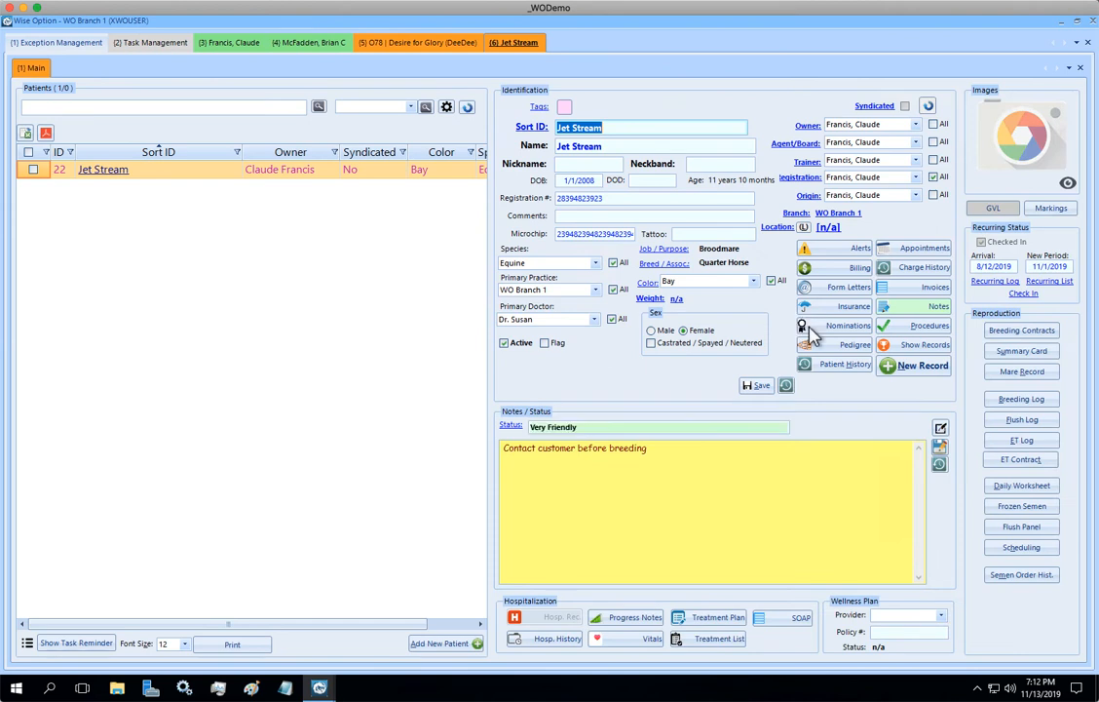
Step: Add a Deworm procedure with quantity 1 ml to Jet Stream's procedures
{"action": "left_click", "coordinate": [919, 327]}
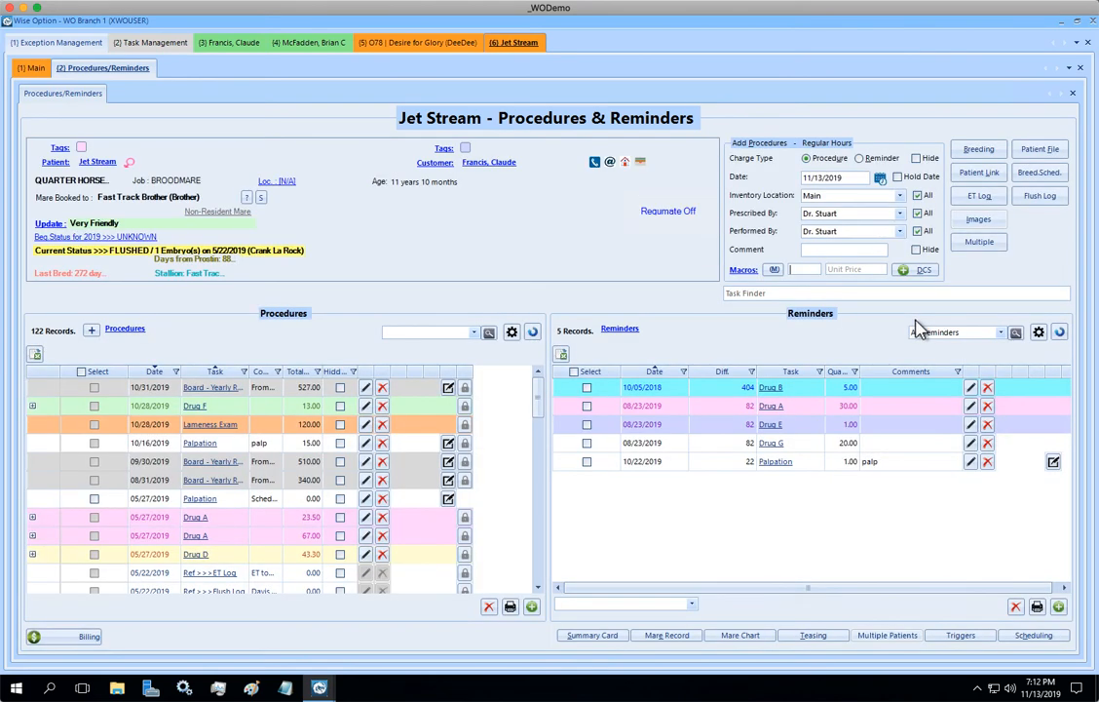
{"action": "left_click", "coordinate": [863, 294]}
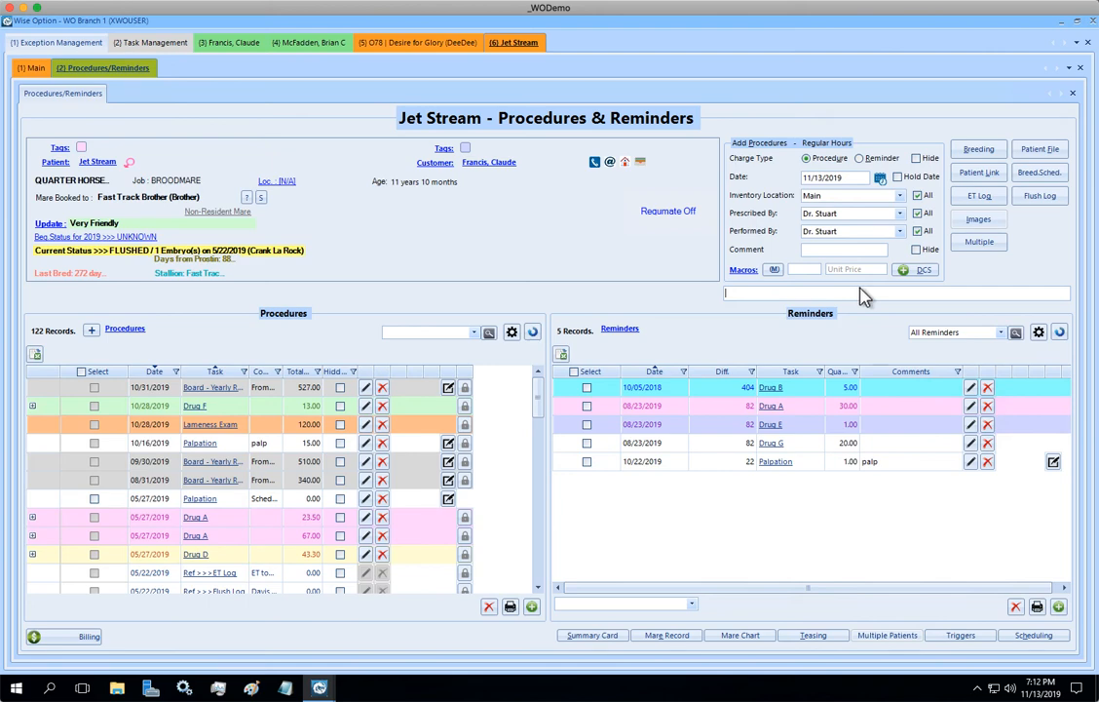
{"action": "type", "text": "dew"}
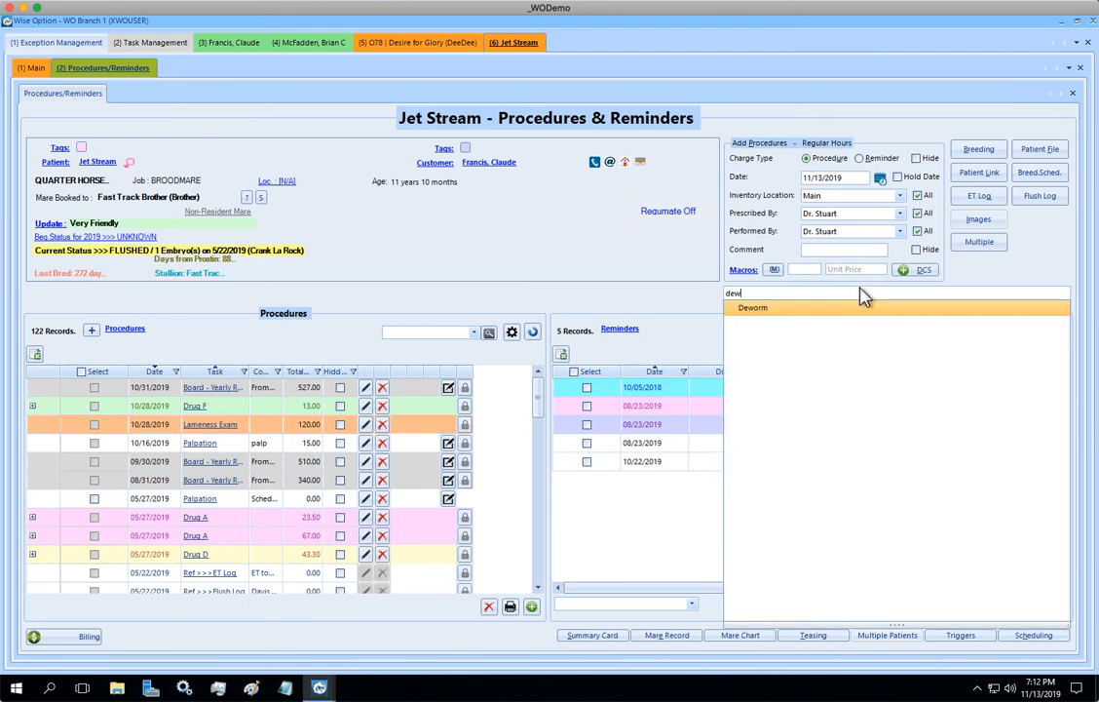
{"action": "left_click", "coordinate": [767, 319]}
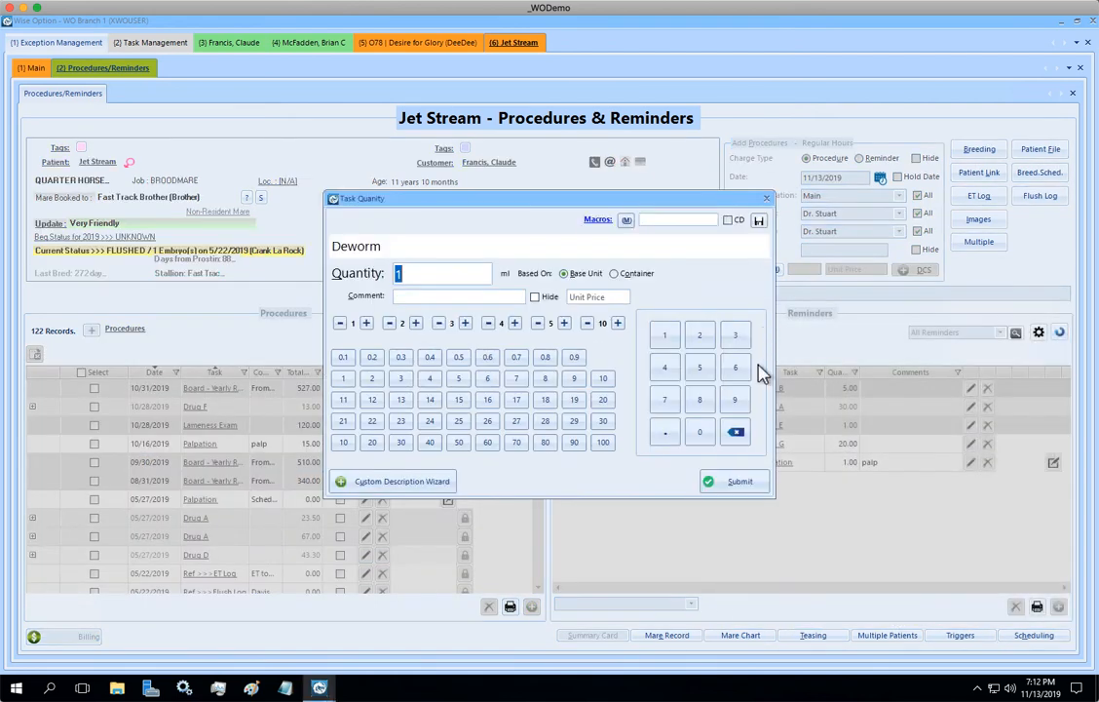
{"action": "left_click", "coordinate": [734, 482]}
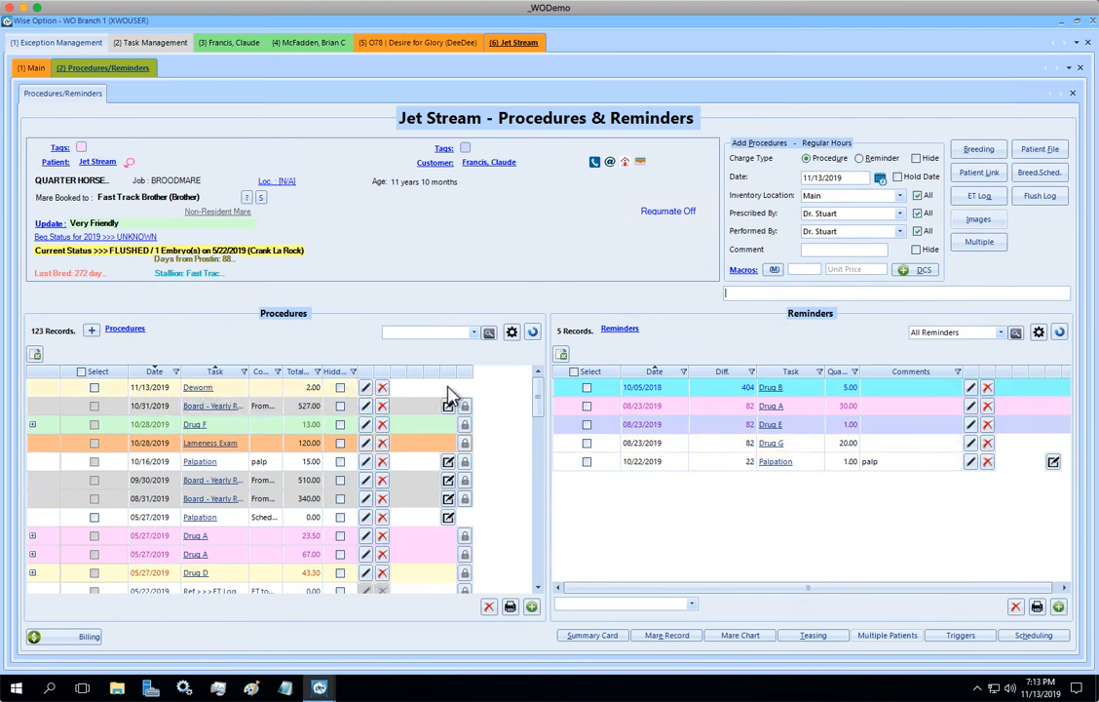
Step: Check the categories of the Deworm and Coggins tasks in the task list
{"action": "left_click", "coordinate": [151, 45]}
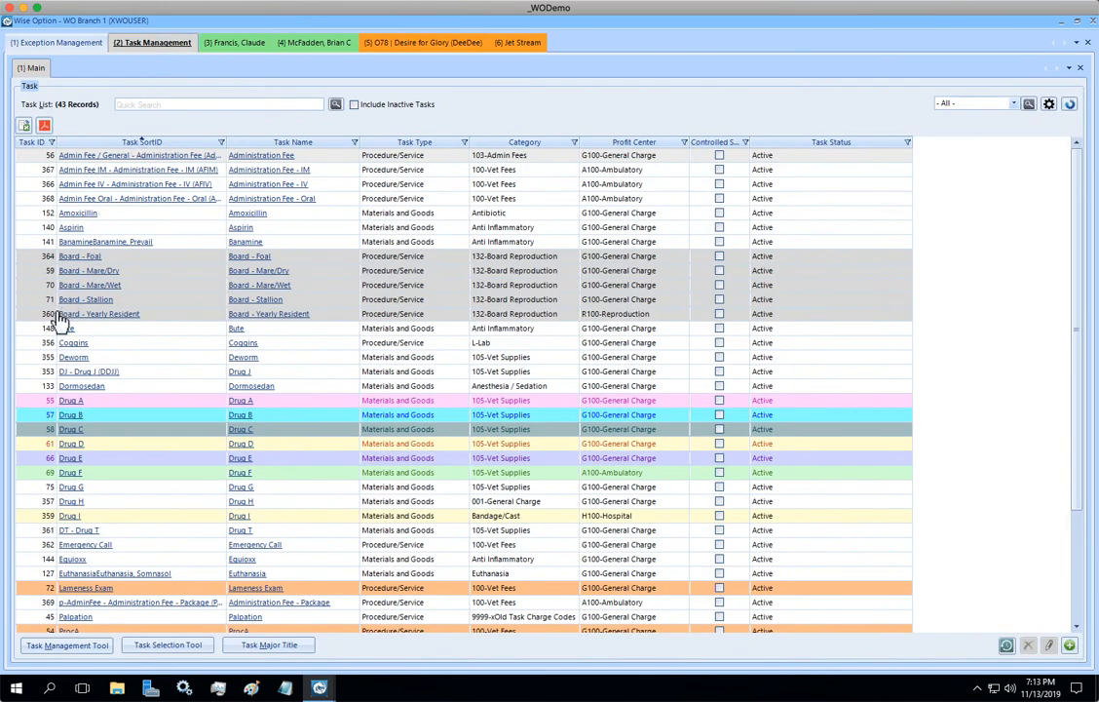
{"action": "left_click", "coordinate": [390, 359]}
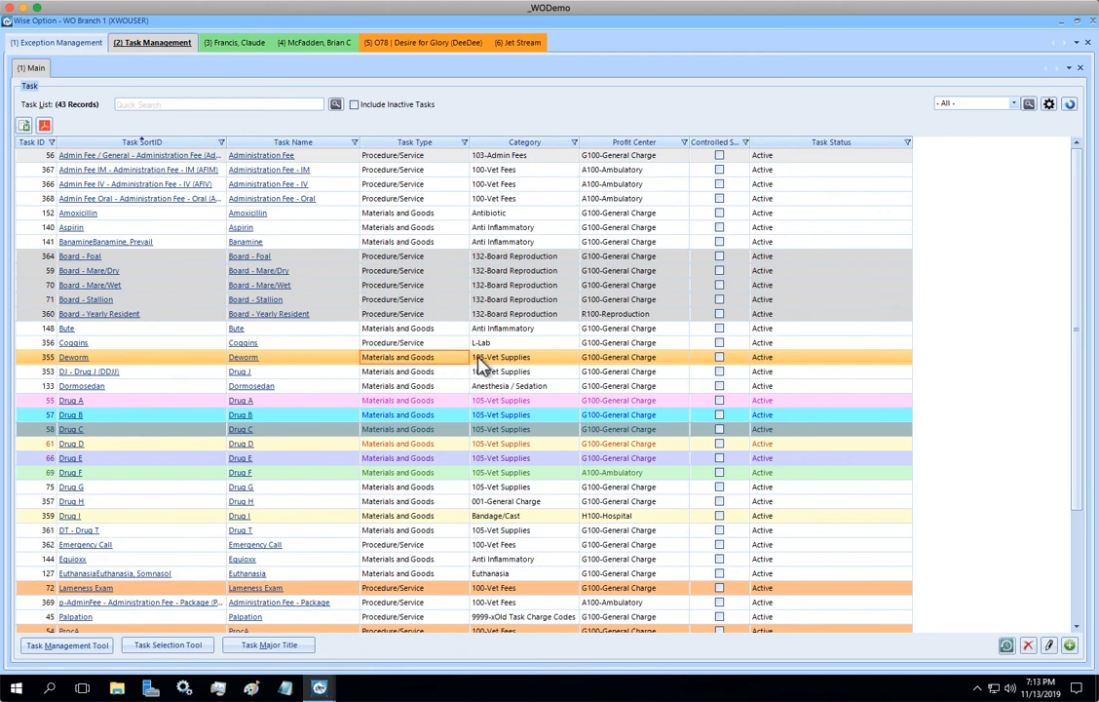
{"action": "left_click", "coordinate": [418, 344]}
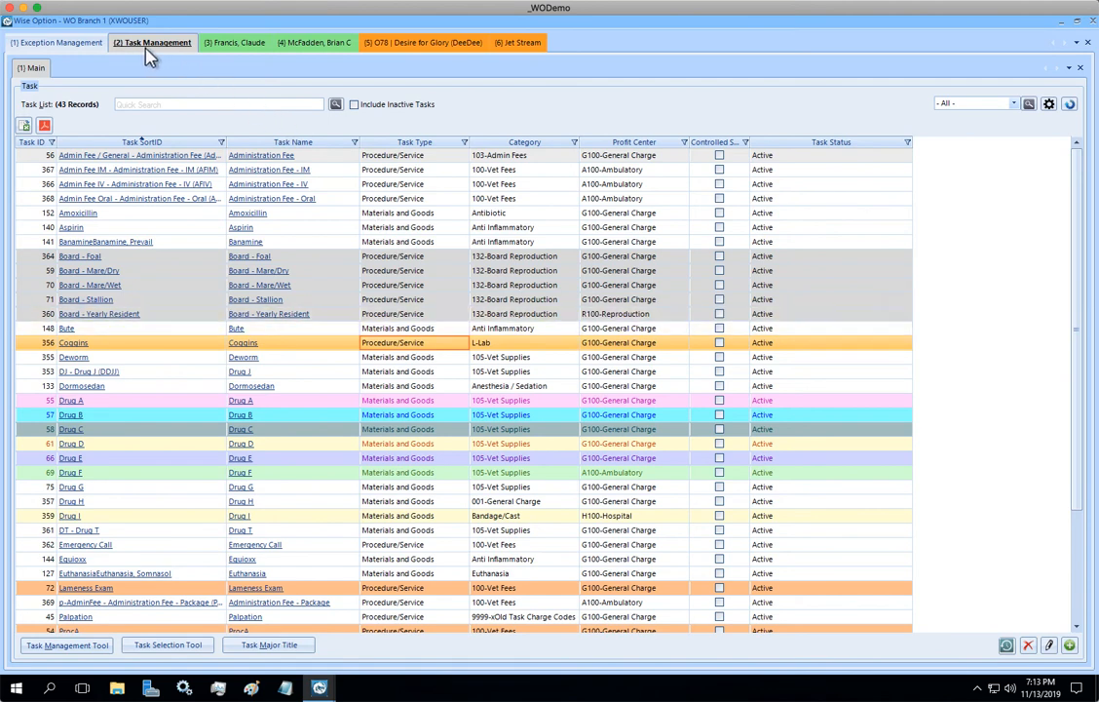
Step: Delete the 11/13/2019 Deworm procedure from Jet Stream's procedures
{"action": "left_click", "coordinate": [418, 43]}
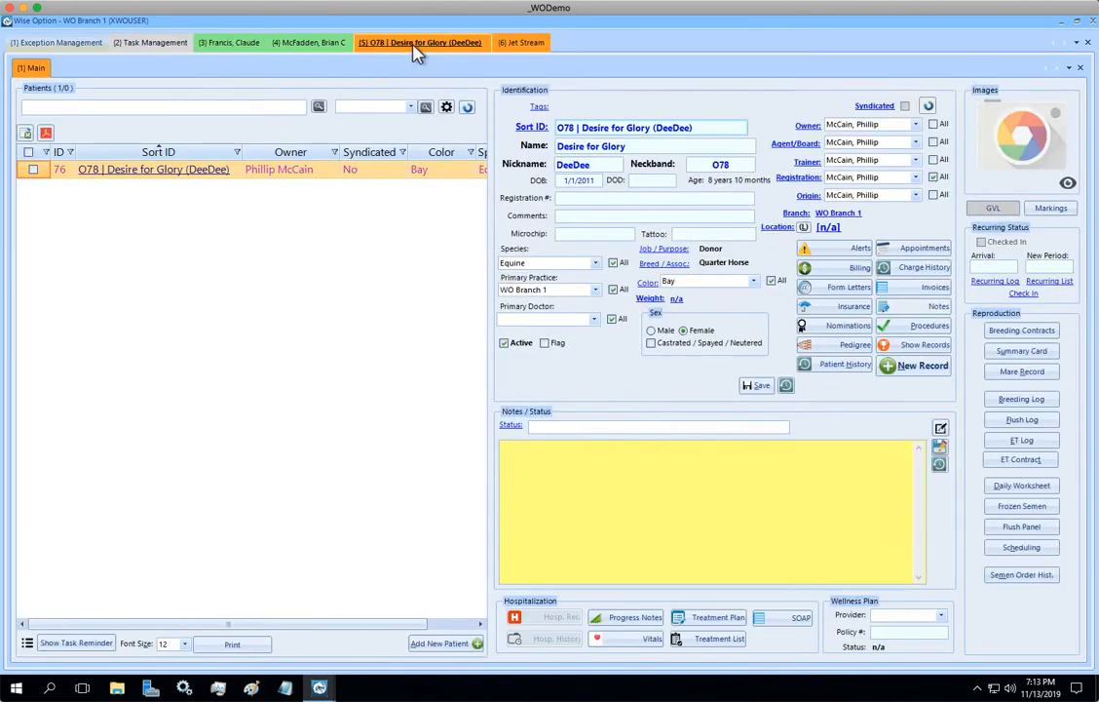
{"action": "left_click", "coordinate": [507, 43]}
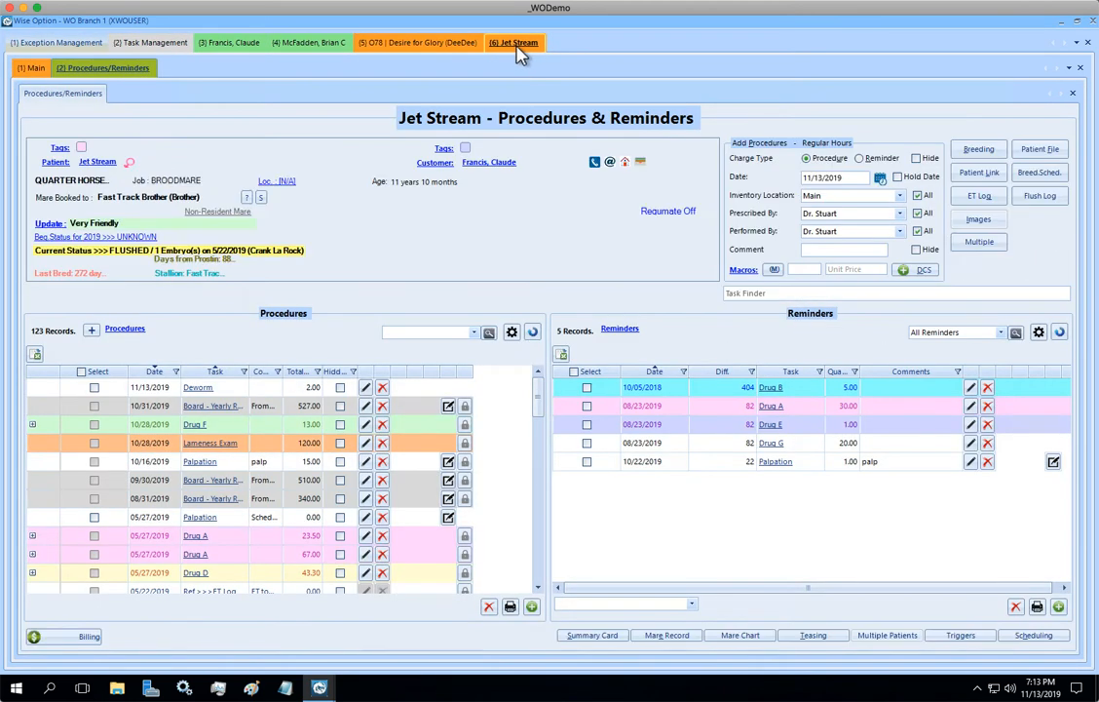
{"action": "left_click", "coordinate": [382, 387]}
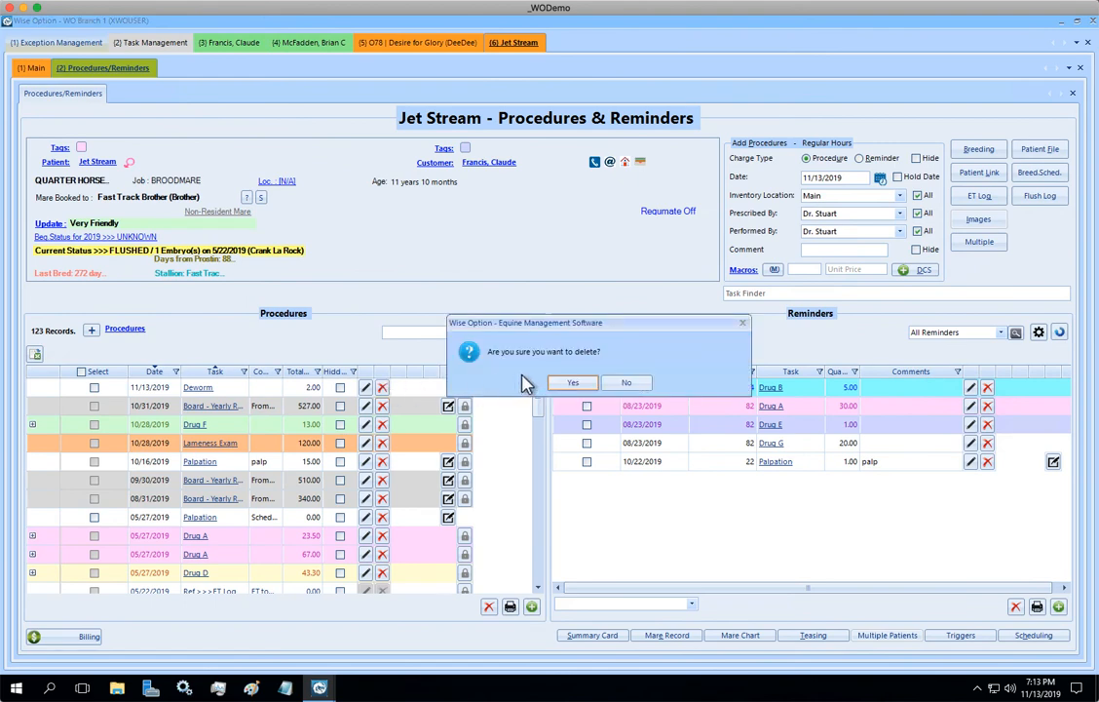
{"action": "left_click", "coordinate": [573, 383]}
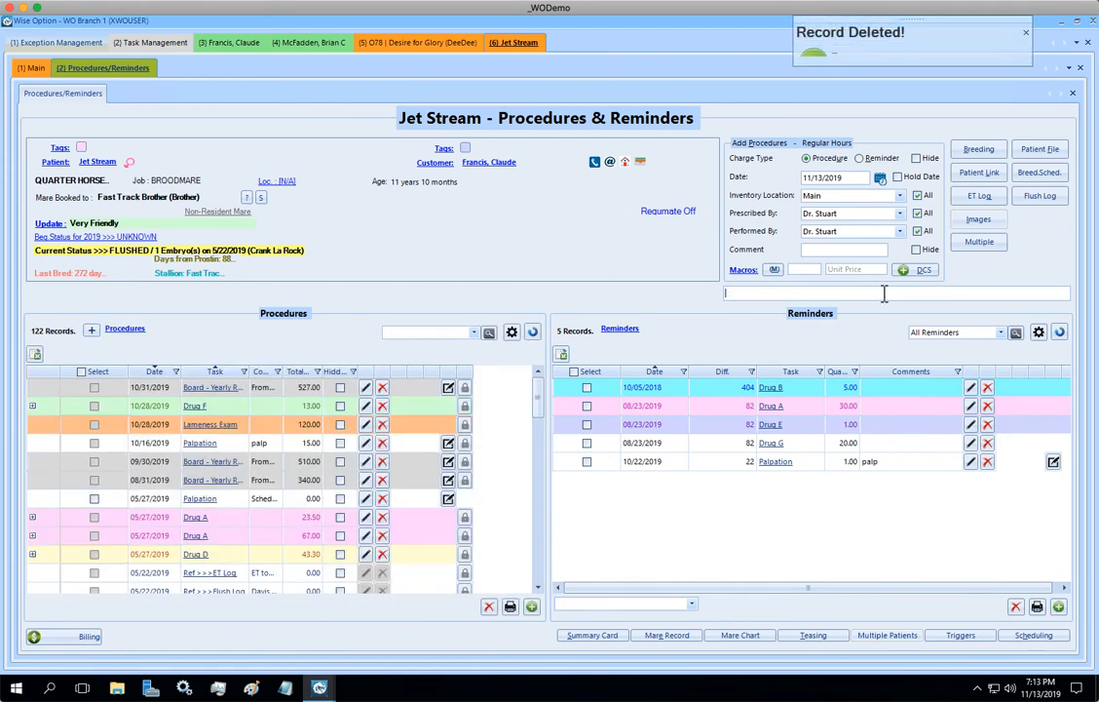
Step: Add a Coggins procedure with quantity 1 to Jet Stream's procedures
{"action": "type", "text": "cogg"}
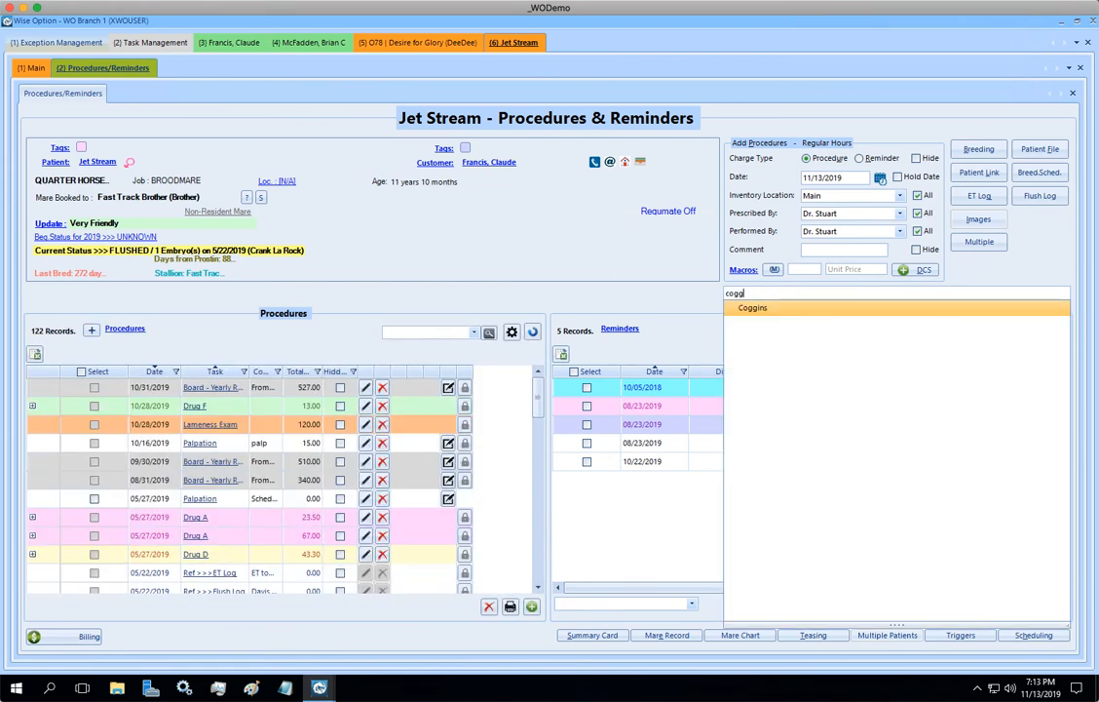
{"action": "left_click", "coordinate": [798, 312]}
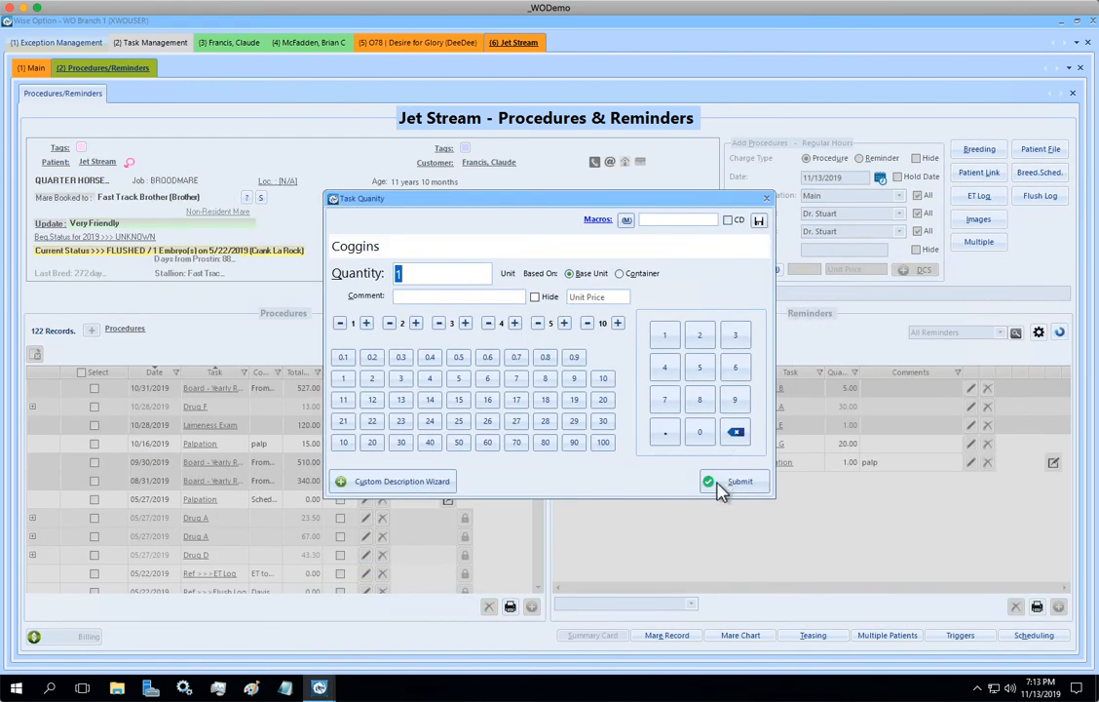
{"action": "left_click", "coordinate": [716, 484]}
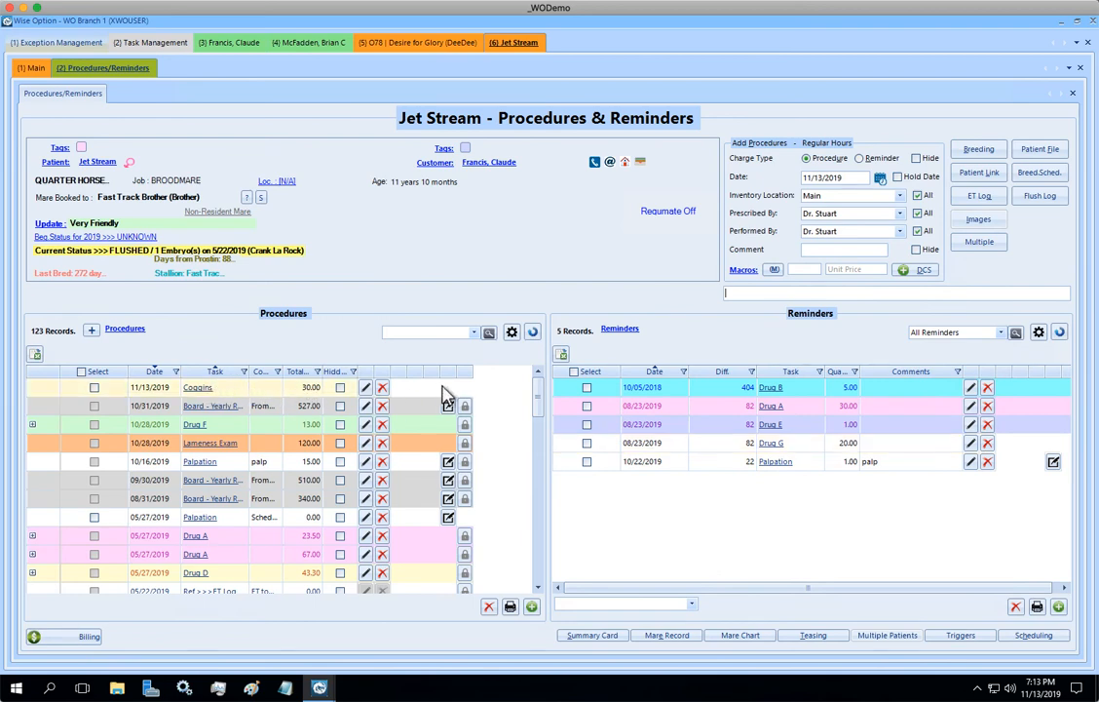
Step: Open patient 82 | Palmer from the owner's customer record and show its procedures and reminders
{"action": "left_click", "coordinate": [290, 45]}
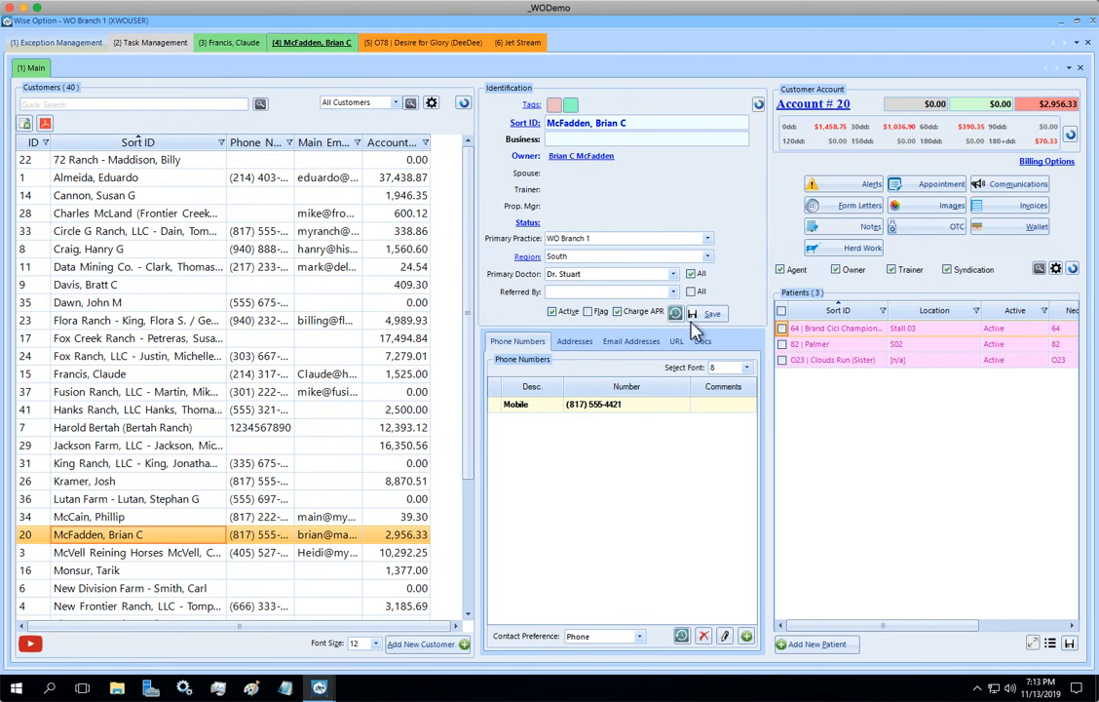
{"action": "double_click", "coordinate": [807, 343]}
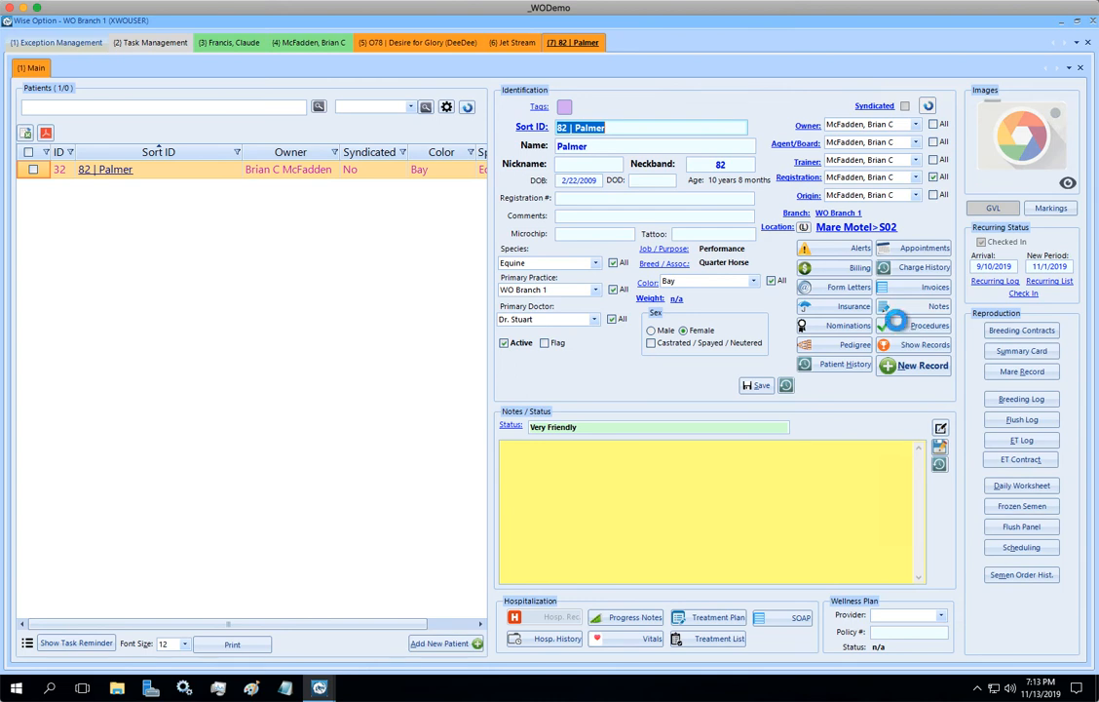
{"action": "left_click", "coordinate": [901, 330]}
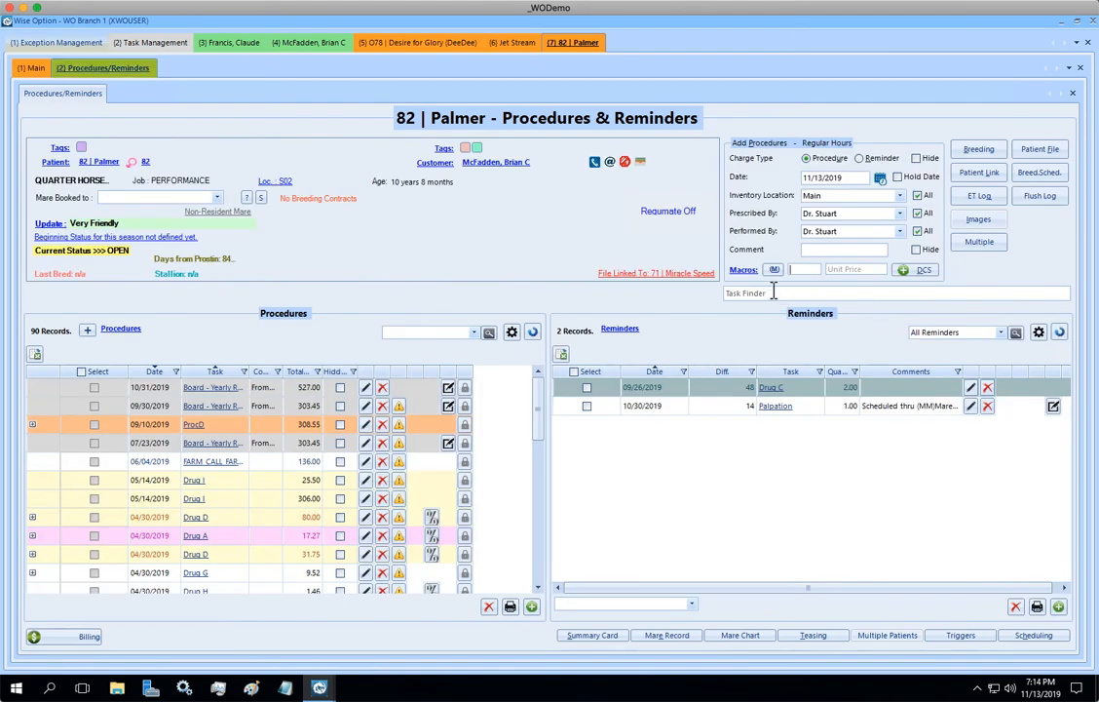
Step: Add a Coggins procedure with quantity 1 to Palmer's procedures
{"action": "left_click", "coordinate": [773, 291]}
{"action": "type", "text": "cogg"}
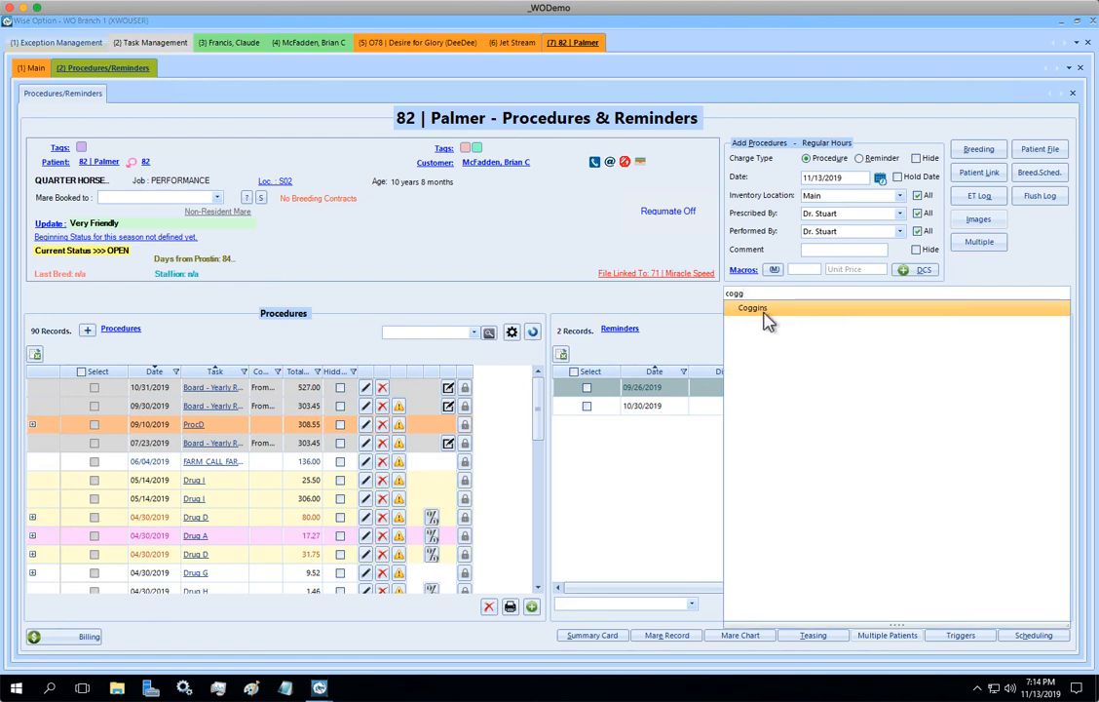
{"action": "left_click", "coordinate": [767, 323]}
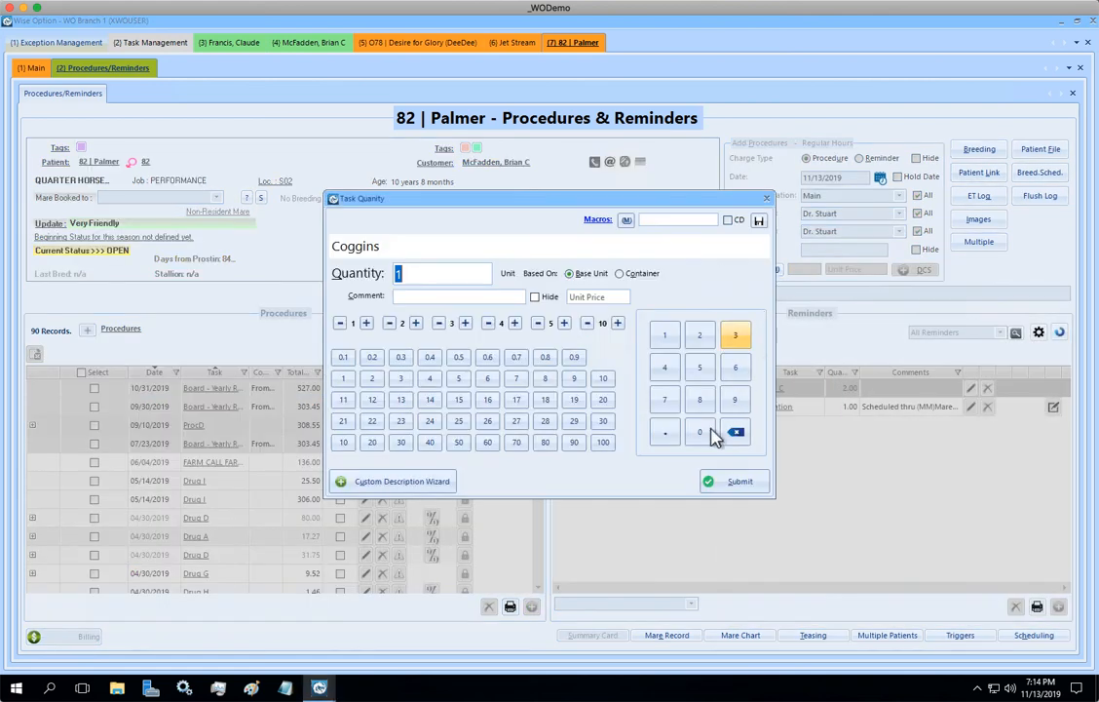
{"action": "left_click", "coordinate": [725, 484]}
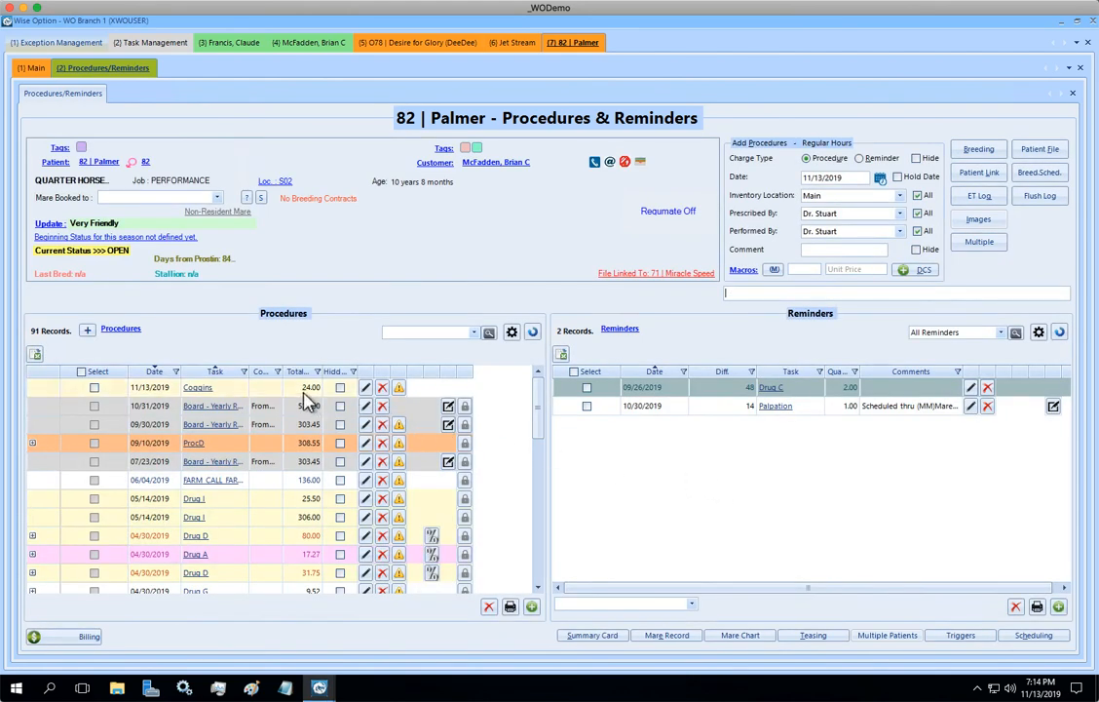
Step: Review the exception details of Palmer's new Coggins charge and the list of pricing exceptions
{"action": "left_click", "coordinate": [399, 389]}
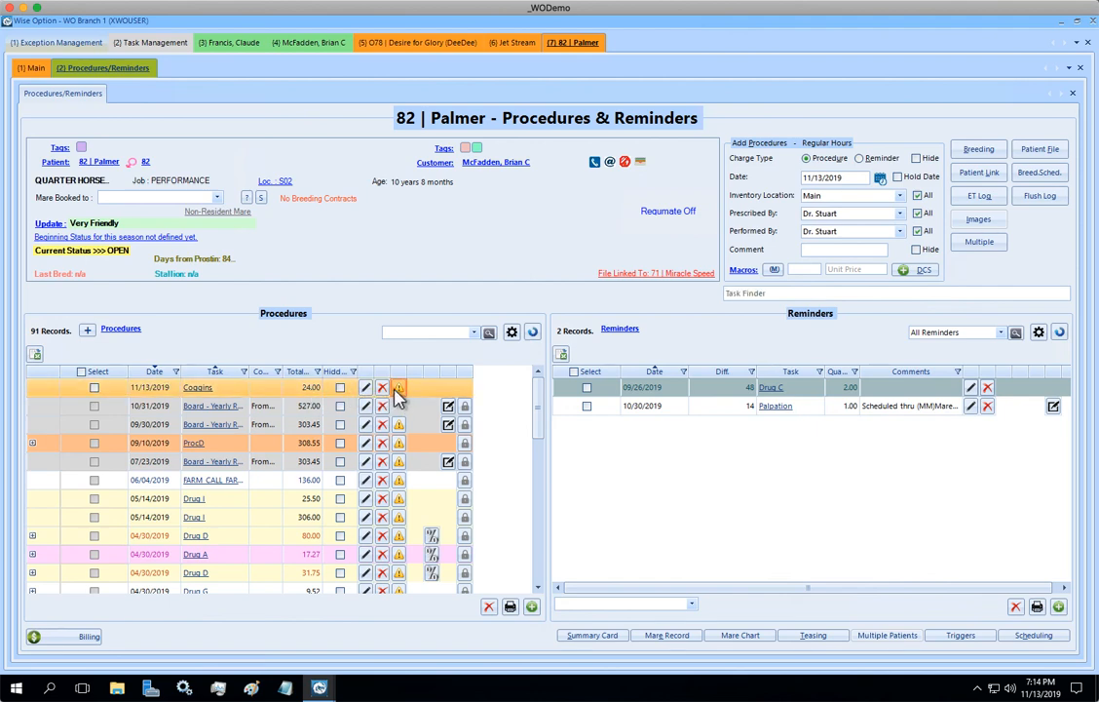
{"action": "left_click", "coordinate": [399, 389]}
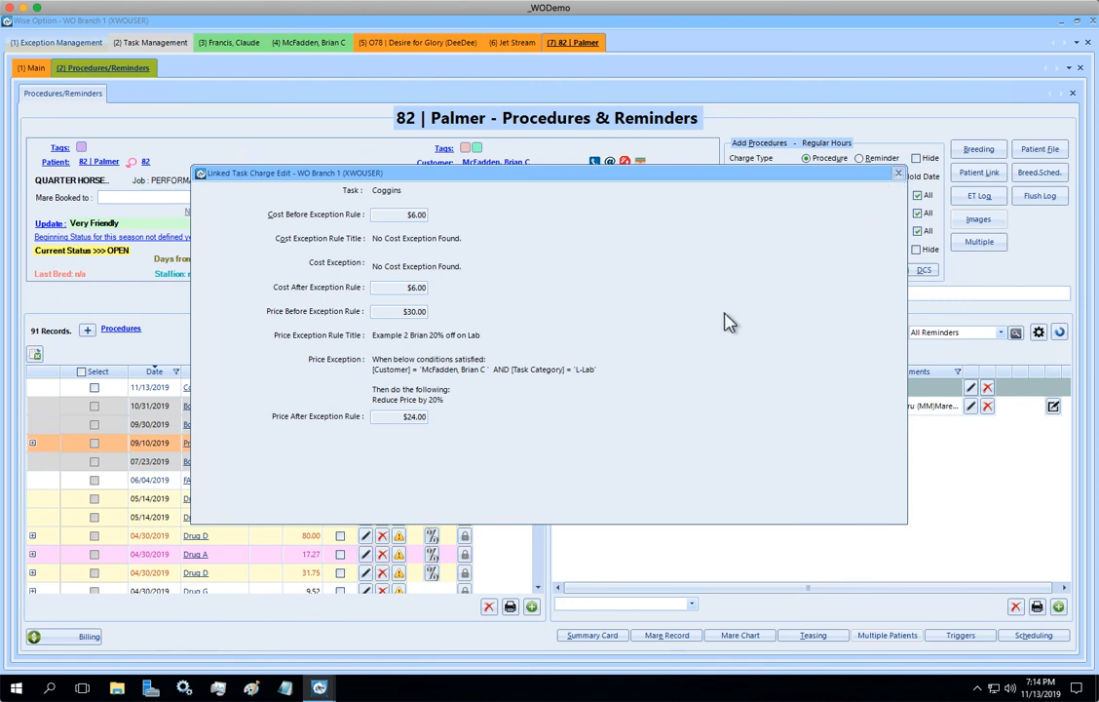
{"action": "key", "text": "Escape"}
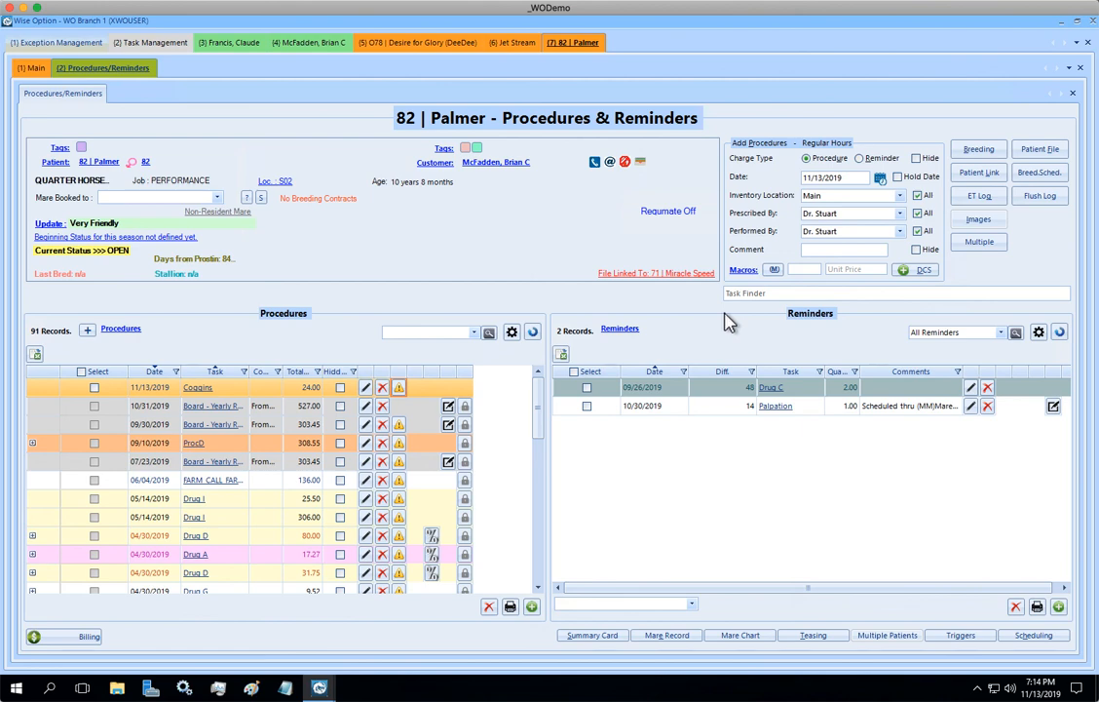
{"action": "left_click", "coordinate": [71, 49]}
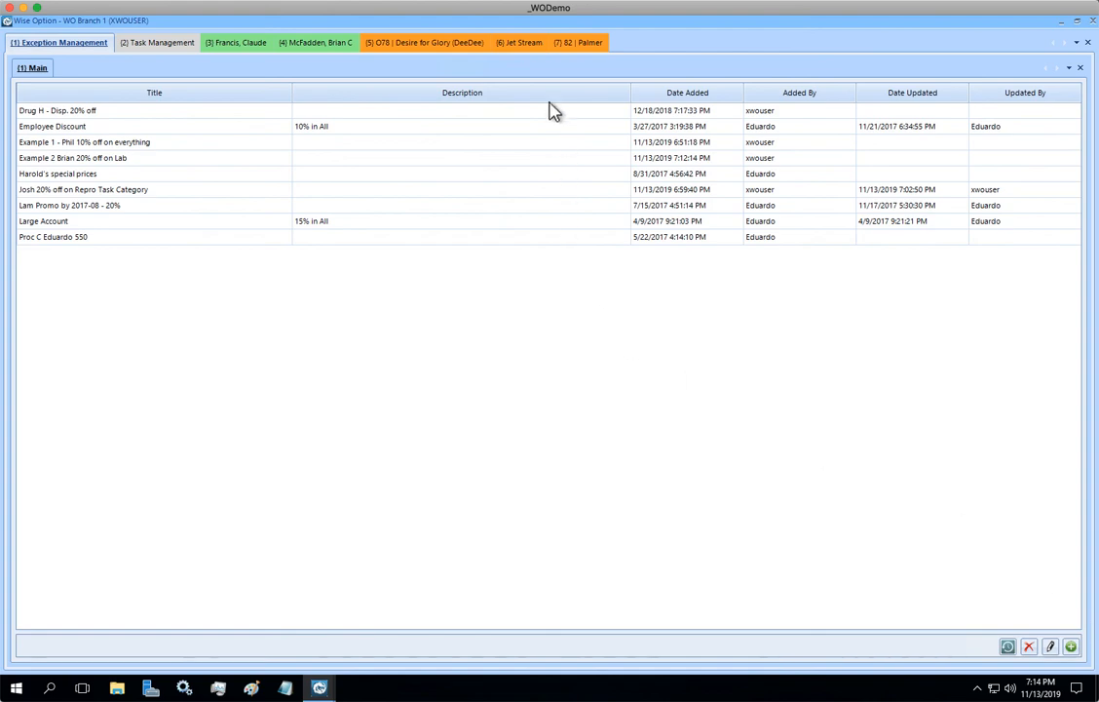
Step: Add a Deworm procedure with quantity 1 ml to Palmer's procedures and select its new row
{"action": "left_click", "coordinate": [583, 45]}
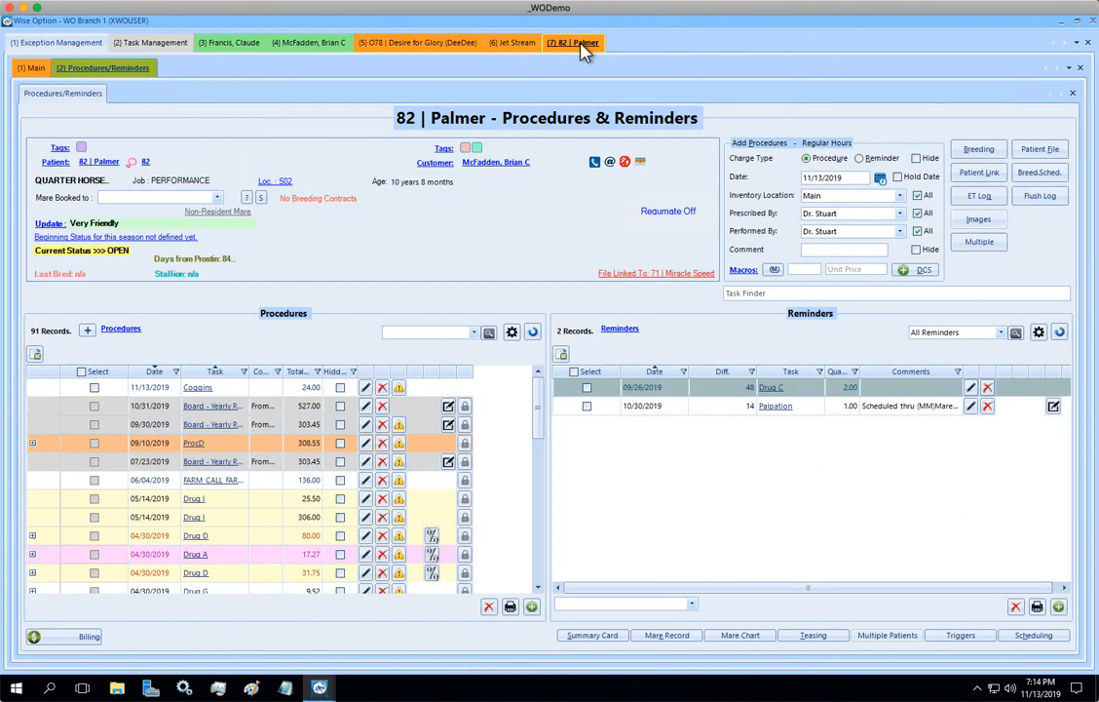
{"action": "left_click", "coordinate": [751, 292]}
{"action": "type", "text": "dewo"}
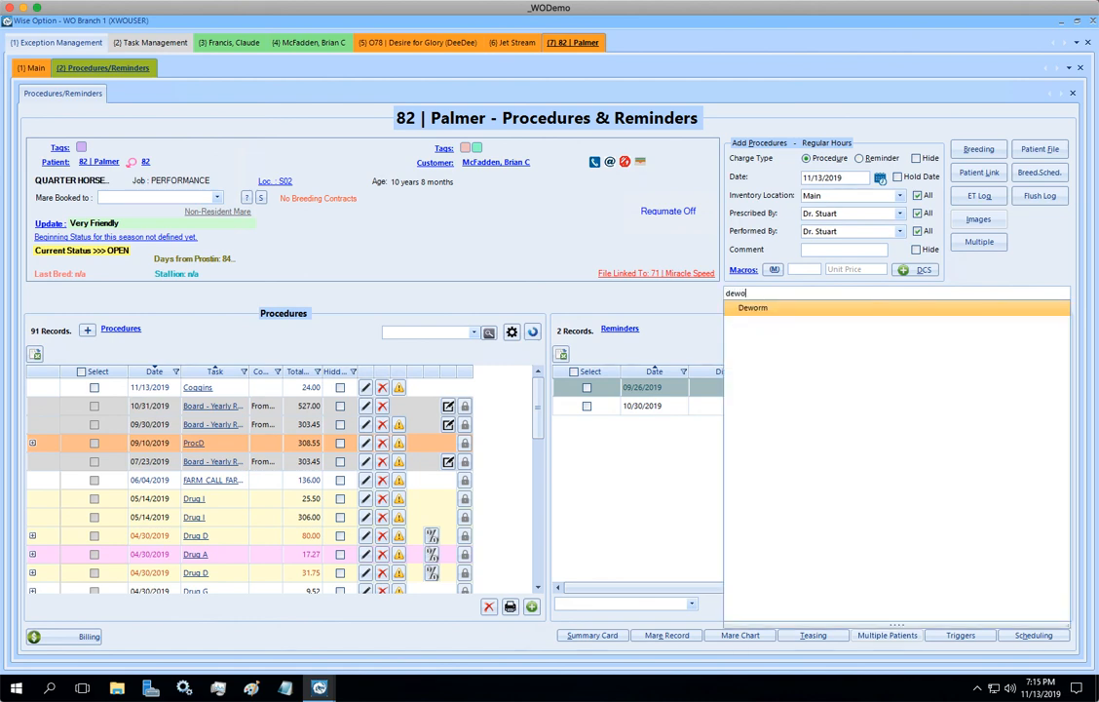
{"action": "key", "text": "Return"}
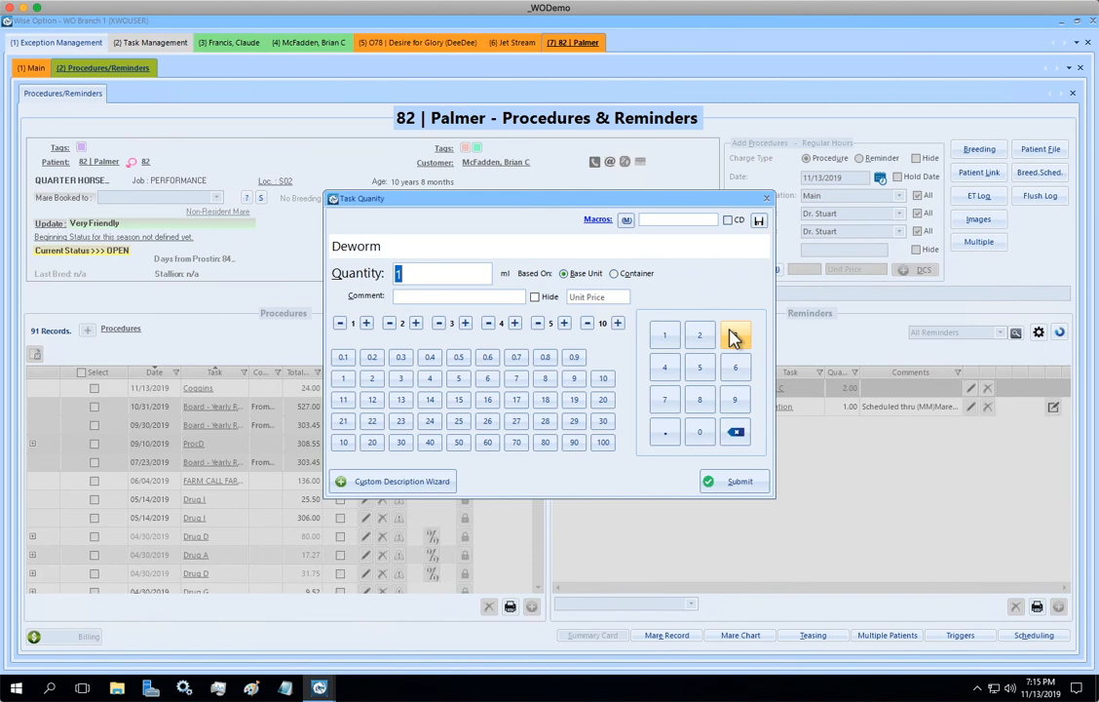
{"action": "key", "text": "Return"}
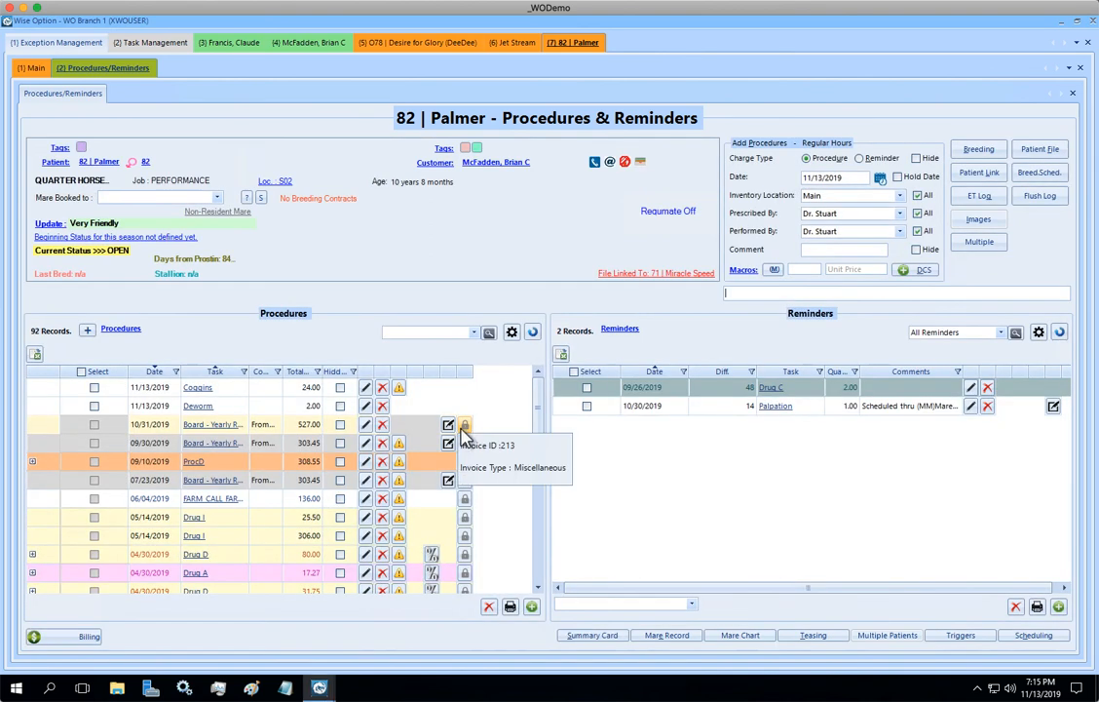
{"action": "left_click", "coordinate": [273, 407]}
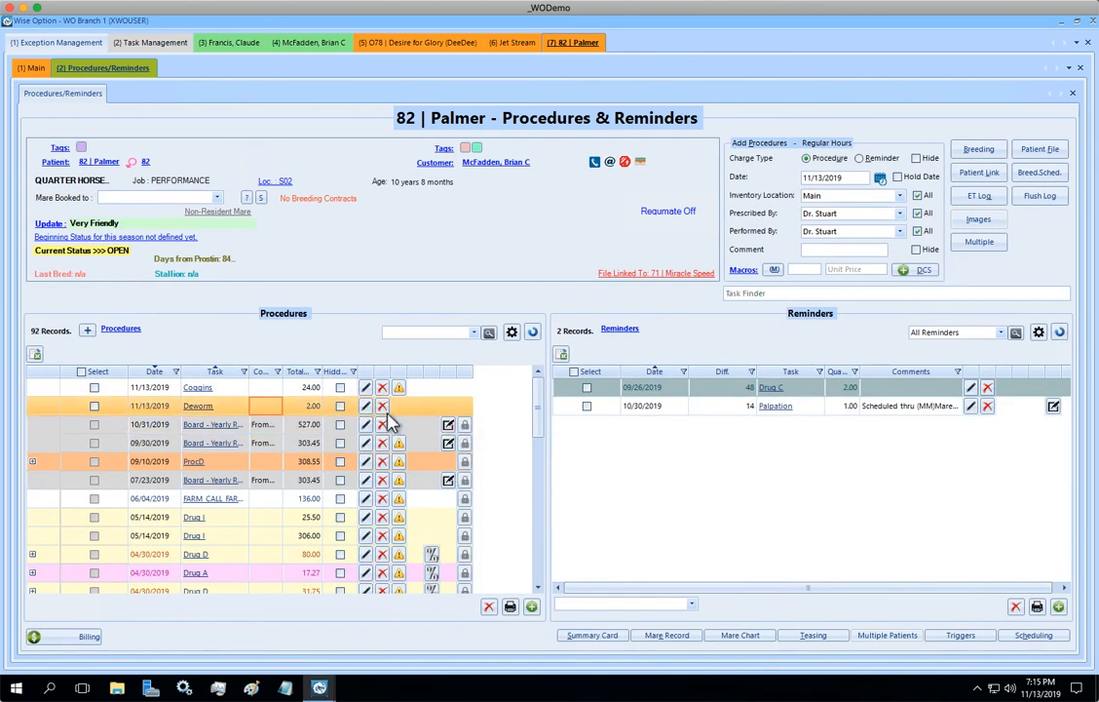